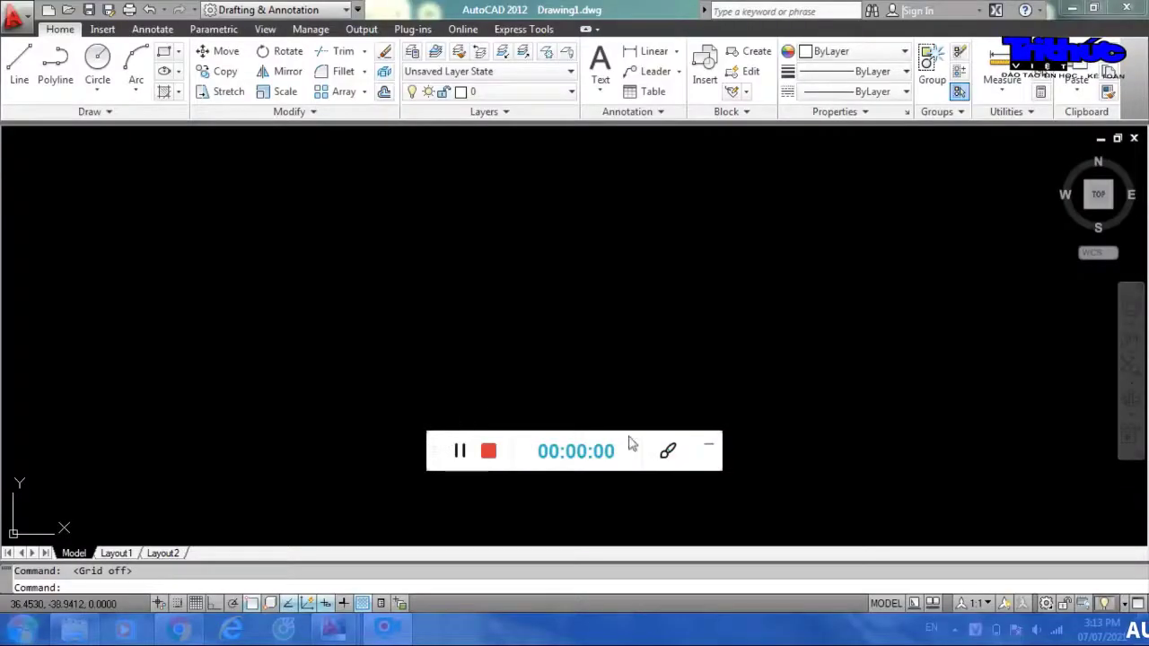
# Step: Draw a closed rhombus from four separate LINE segments, then select one edge to confirm it is separate
pyautogui.moveTo(648, 441)
pyautogui.mouseDown()
pyautogui.moveTo(1002, 482)
pyautogui.moveTo(1017, 500)
pyautogui.moveTo(1056, 501)
pyautogui.mouseUp()
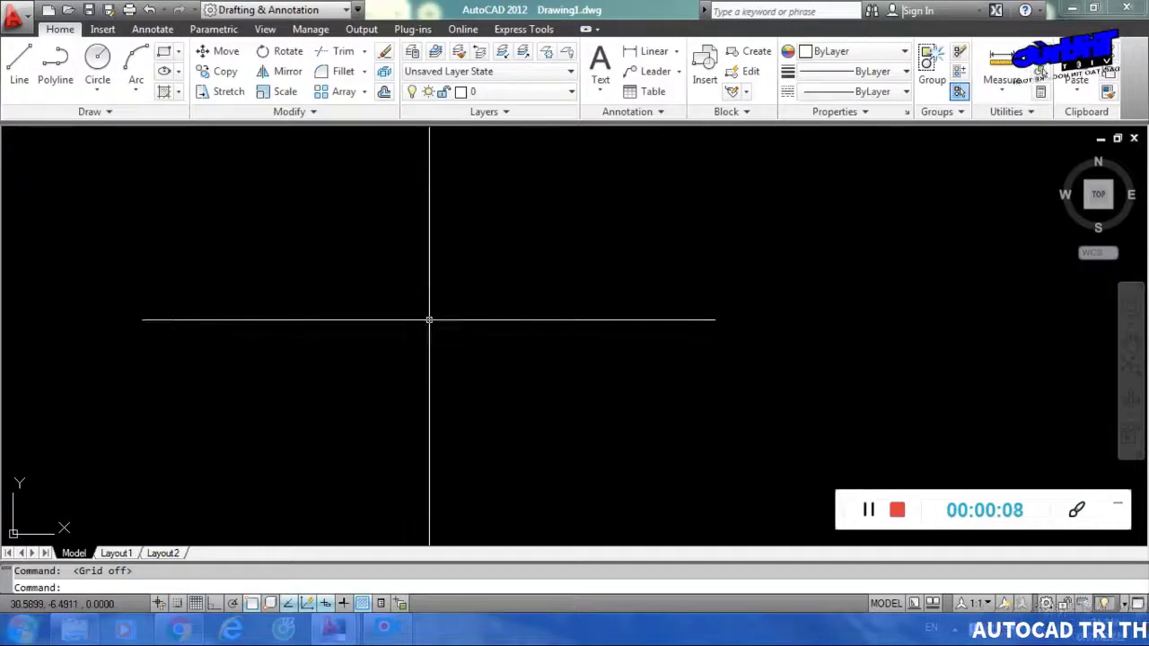
pyautogui.write('l')
pyautogui.press('Return')
pyautogui.click(403, 344)
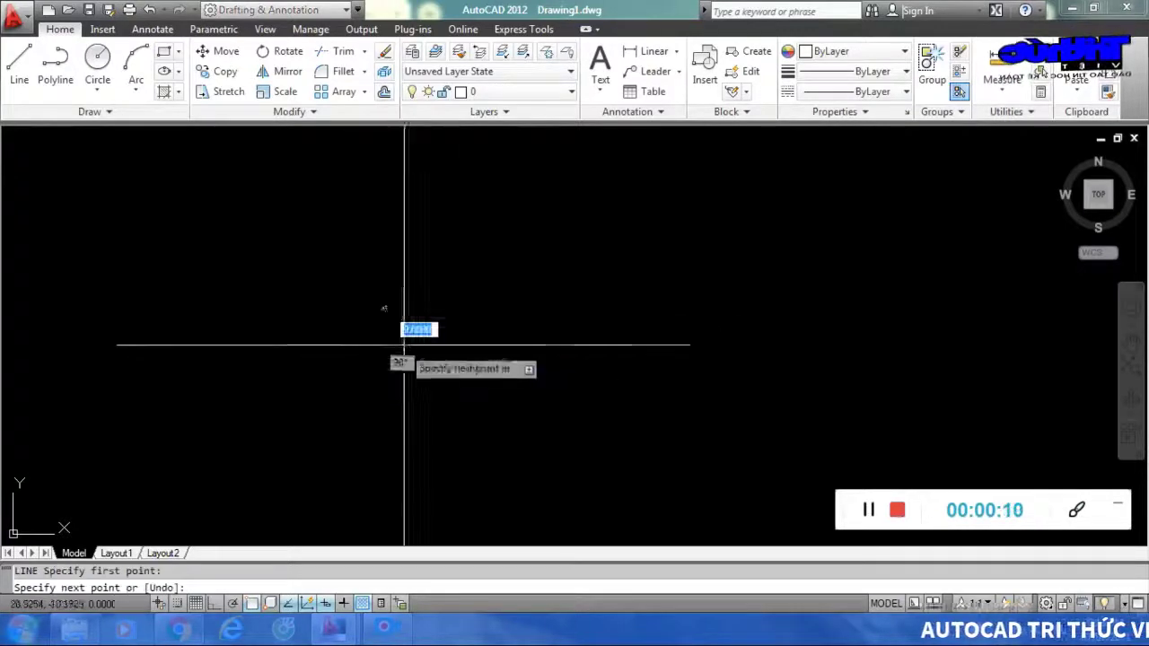
pyautogui.click(611, 260)
pyautogui.click(732, 365)
pyautogui.click(554, 434)
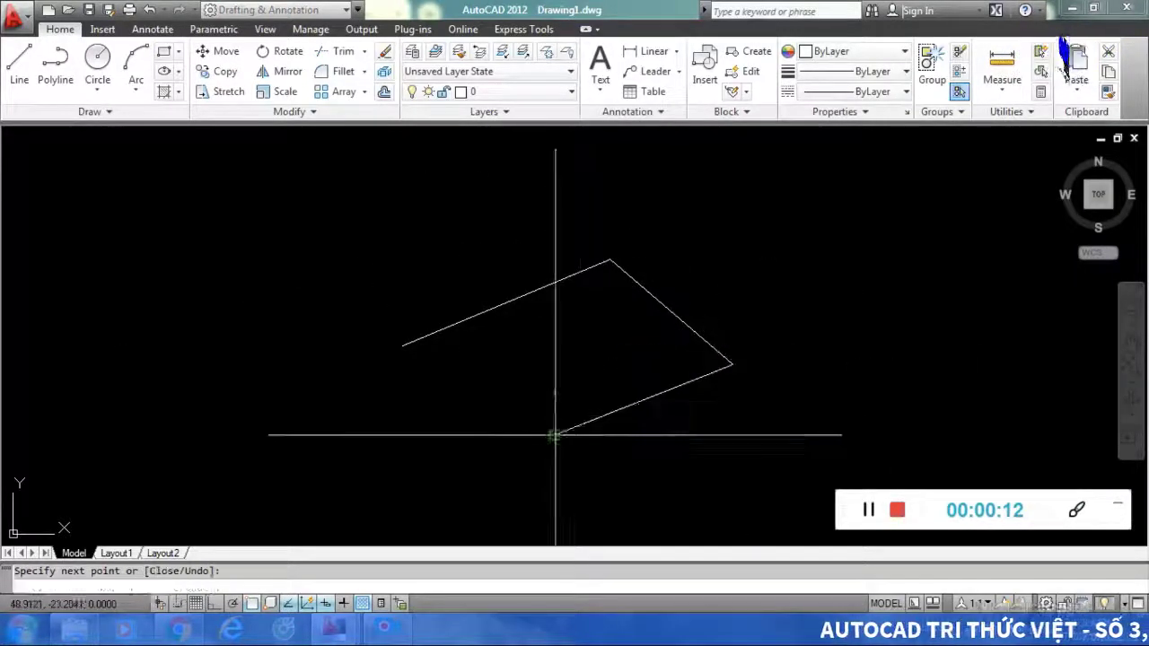
pyautogui.write('c')
pyautogui.press('Return')
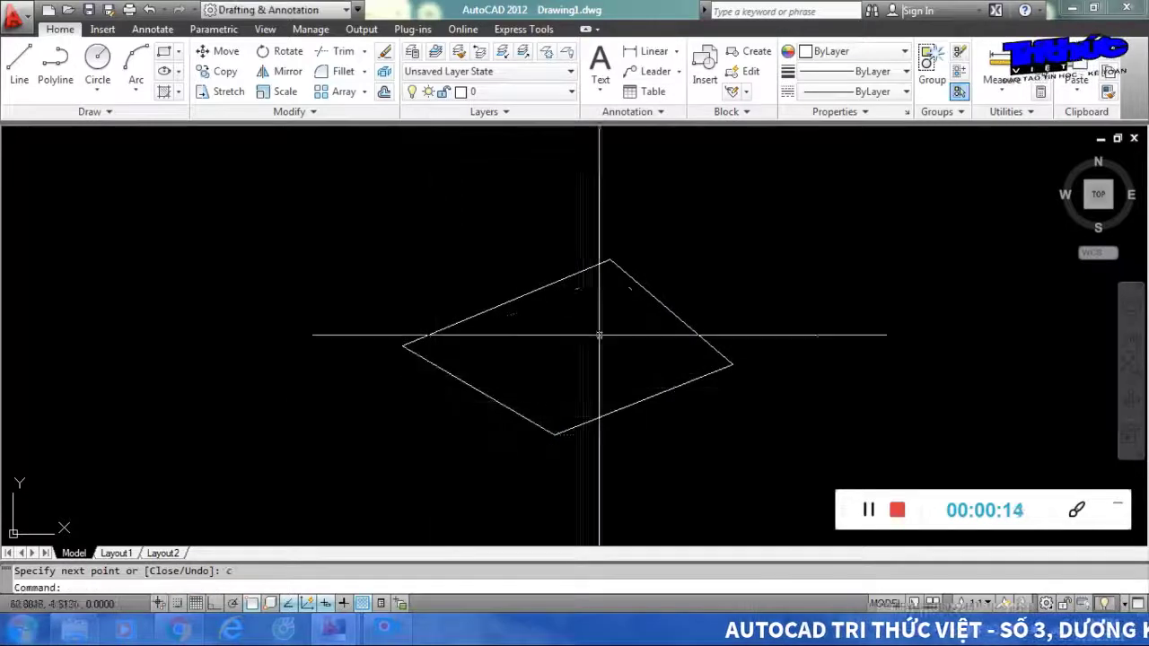
pyautogui.click(661, 392)
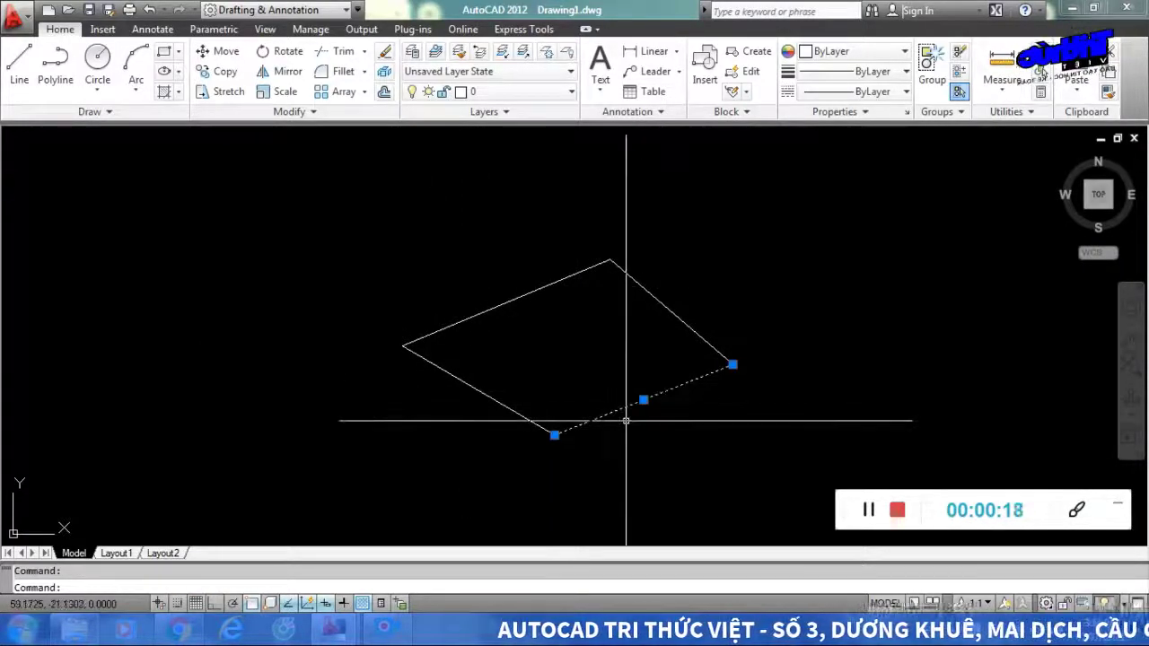
pyautogui.press('Escape')
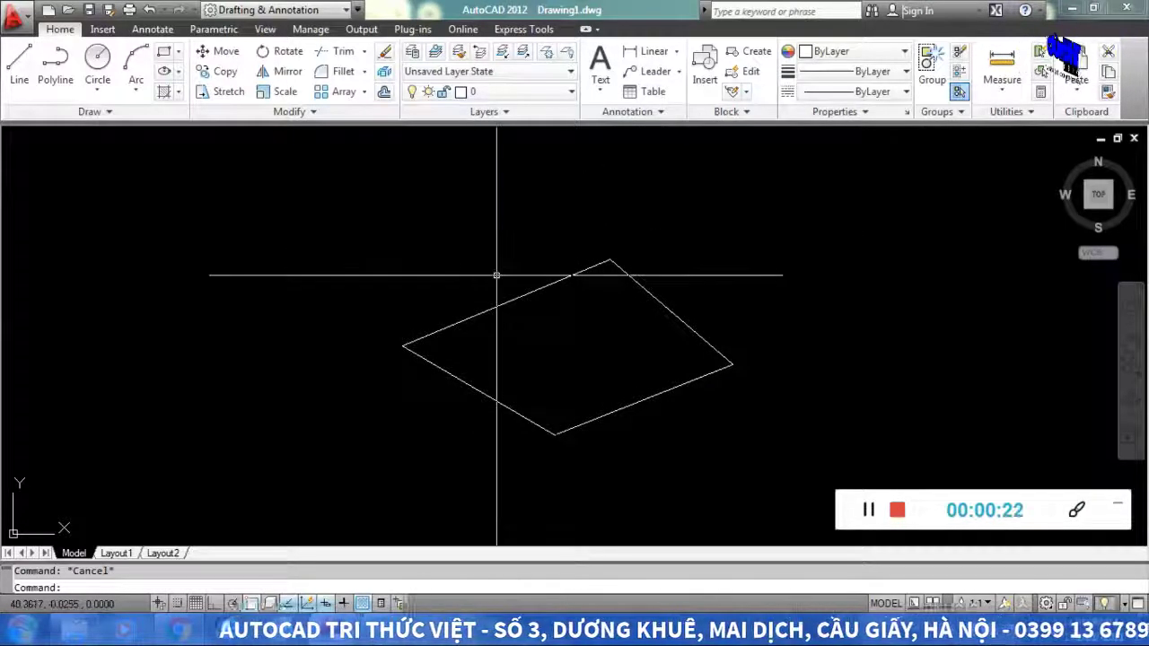
# Step: Window-select the four rhombus edges and JOIN them, then select the result to confirm one object
pyautogui.write('j')
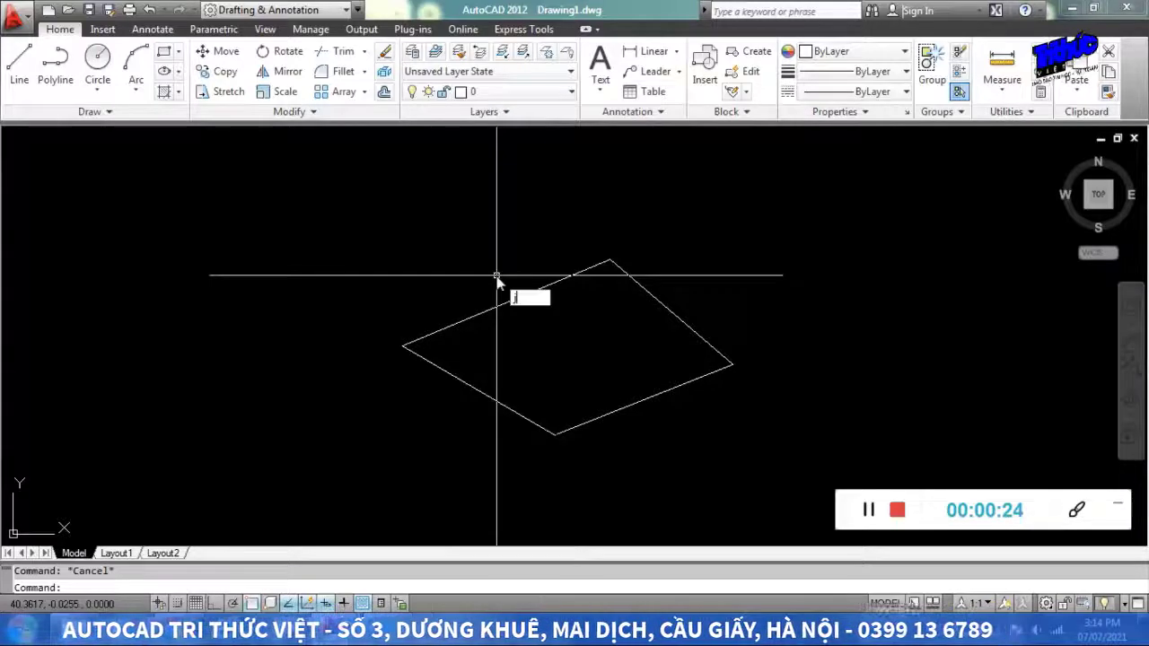
pyautogui.press('Return')
pyautogui.click(386, 205)
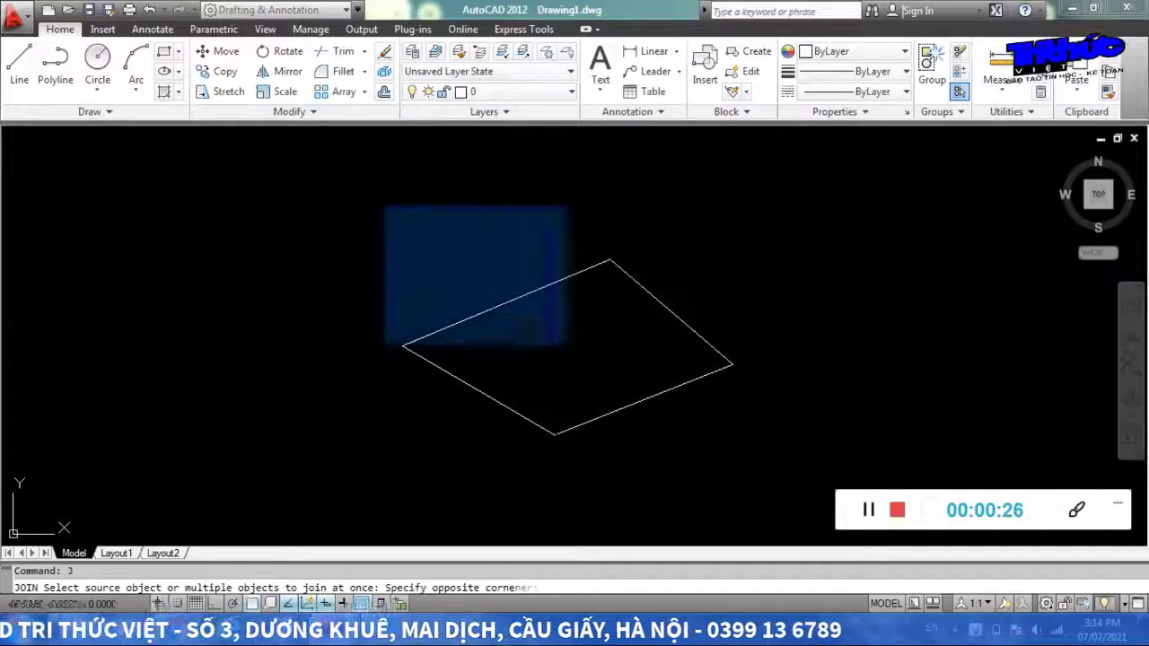
pyautogui.click(760, 492)
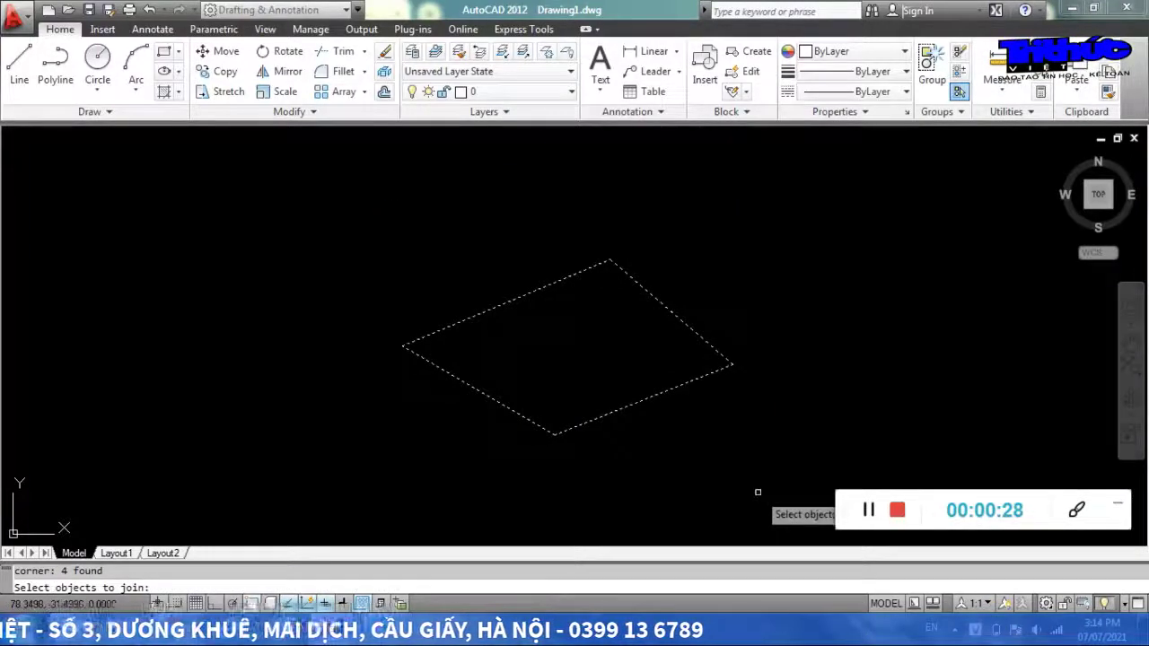
pyautogui.press('Return')
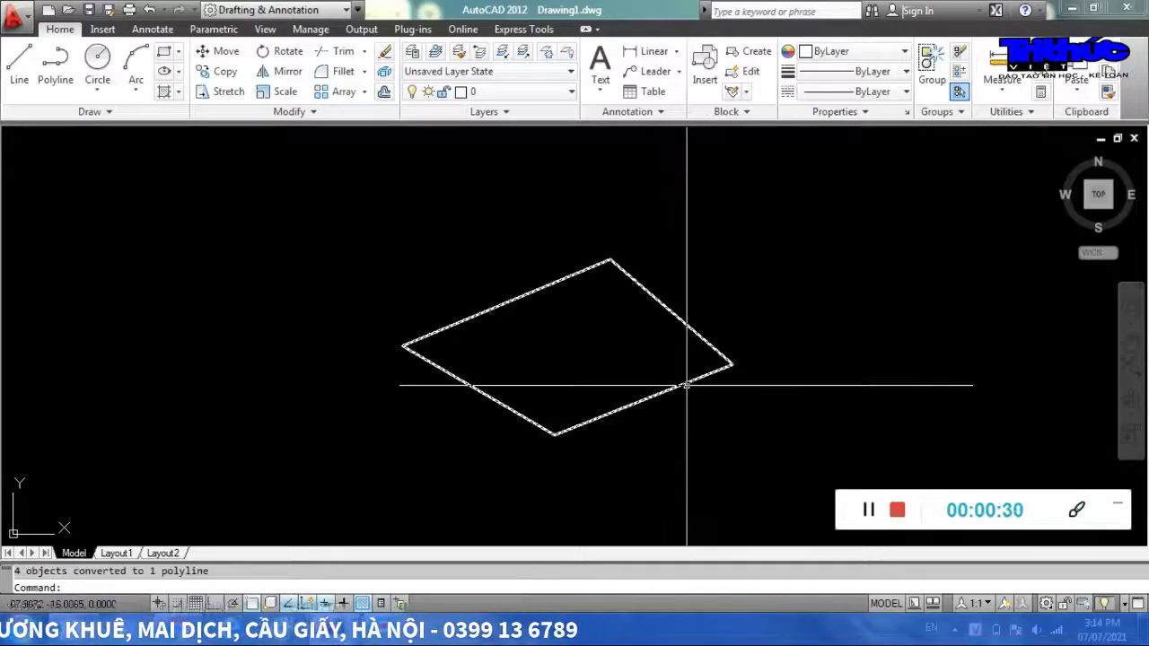
pyautogui.click(687, 384)
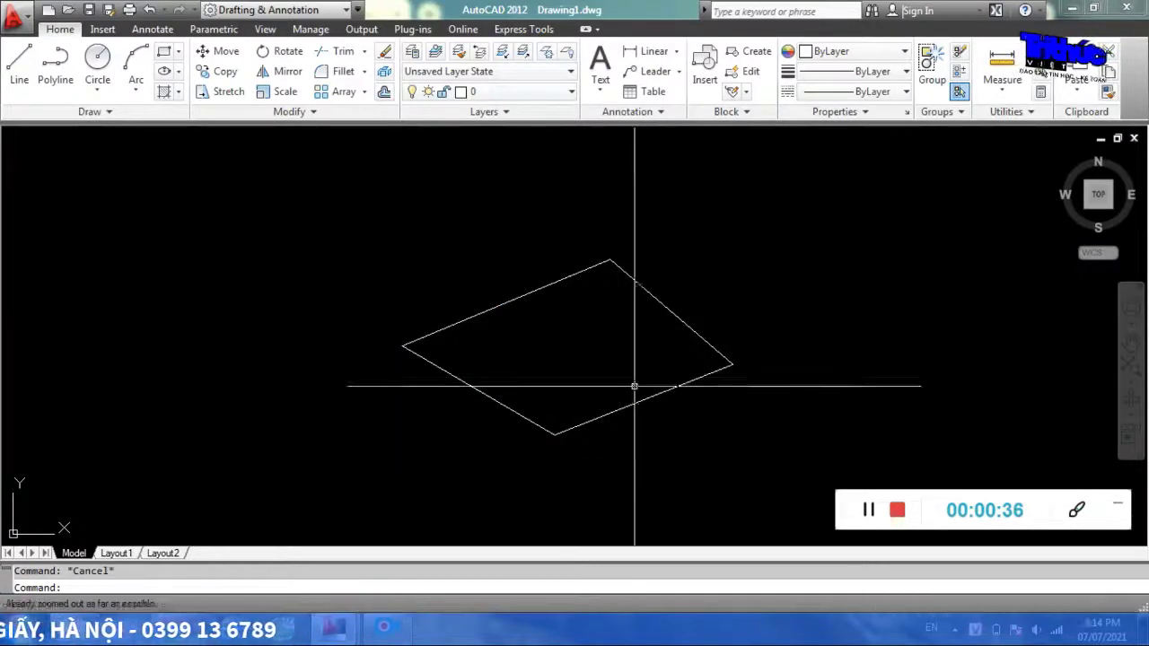
# Step: Pan, zoom and regenerate so the rhombus sits top-left with empty space below it
pyautogui.moveTo(634, 385); pyautogui.dragTo(563, 377, button='middle')
pyautogui.scroll(-2, 564, 377)
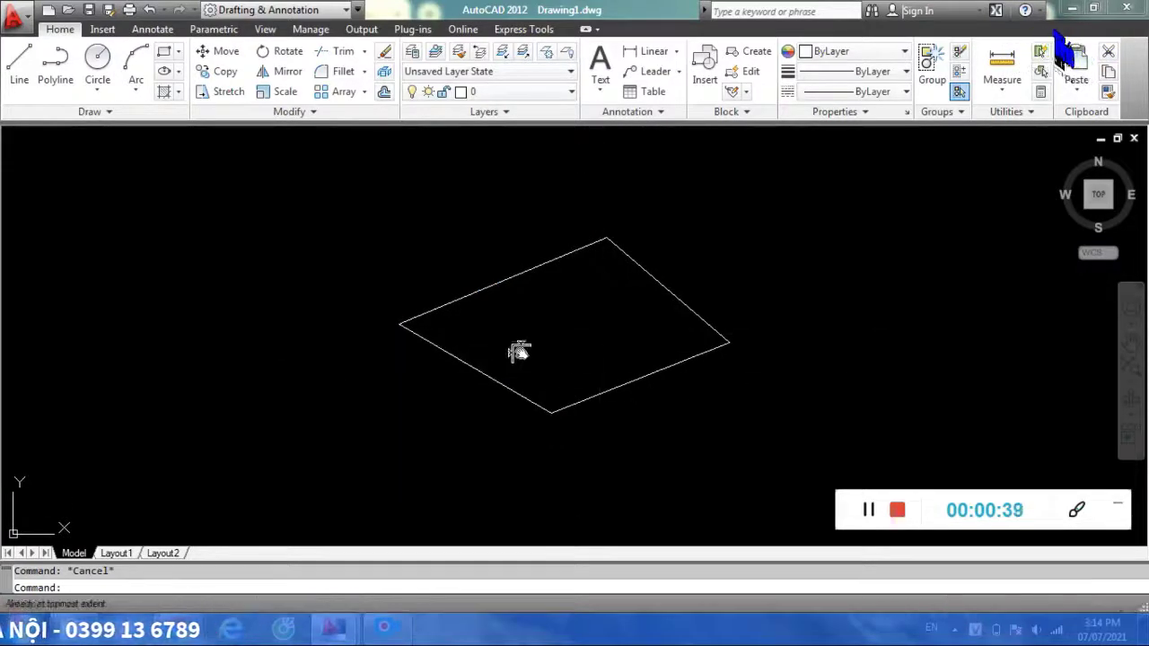
pyautogui.scroll(3, 602, 315)
pyautogui.scroll(-2, 604, 329)
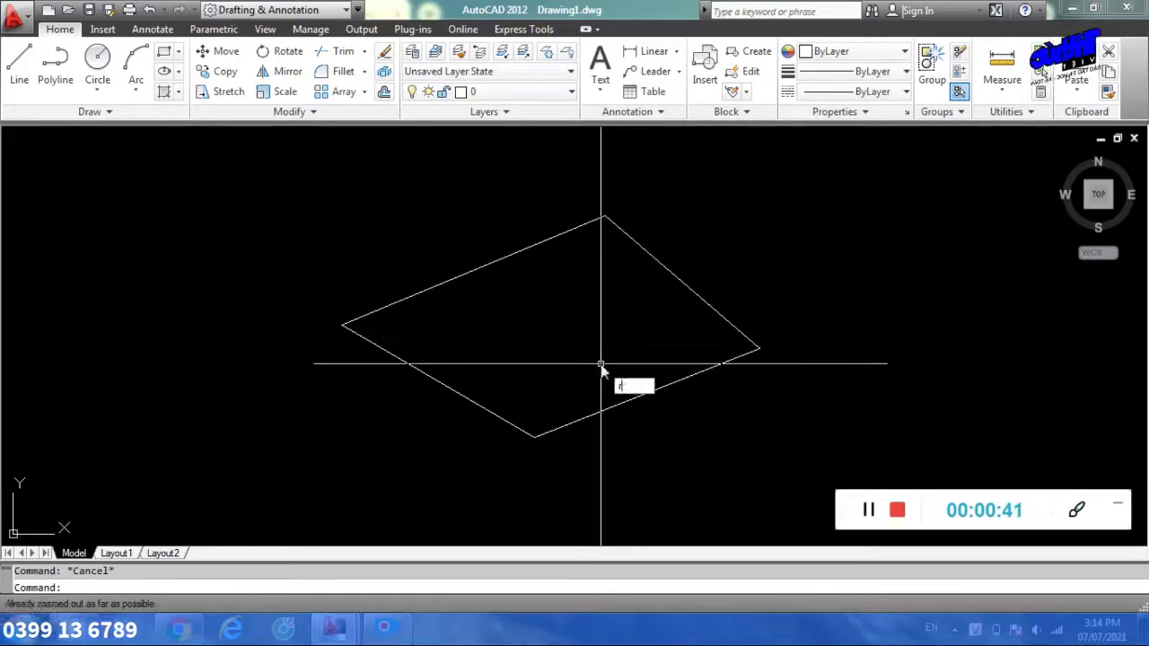
pyautogui.write('e')
pyautogui.press('Return')
pyautogui.scroll(-5, 603, 364)
pyautogui.moveTo(685, 377); pyautogui.dragTo(499, 281, button='middle')
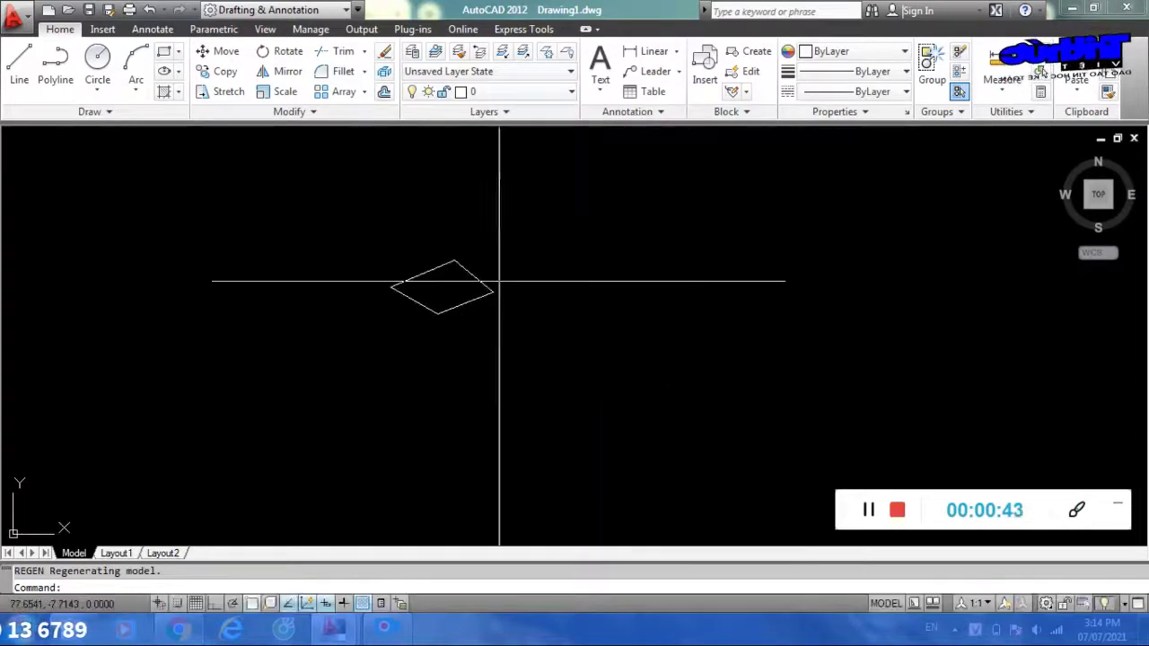
pyautogui.scroll(4, 485, 359)
pyautogui.moveTo(458, 341)
pyautogui.mouseDown(button='middle')
pyautogui.moveTo(541, 389)
pyautogui.moveTo(524, 356)
pyautogui.moveTo(393, 314)
pyautogui.mouseUp(button='middle')
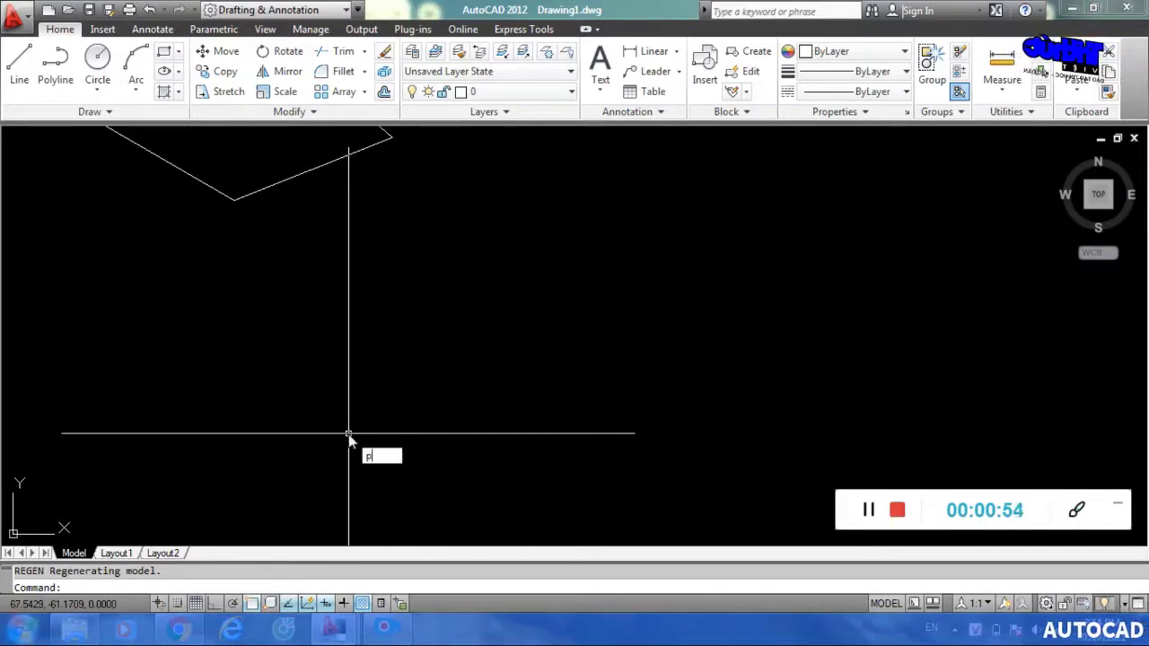
# Step: Draw a second closed rhombus below the first as one PLINE, selecting it to confirm
pyautogui.write('l')
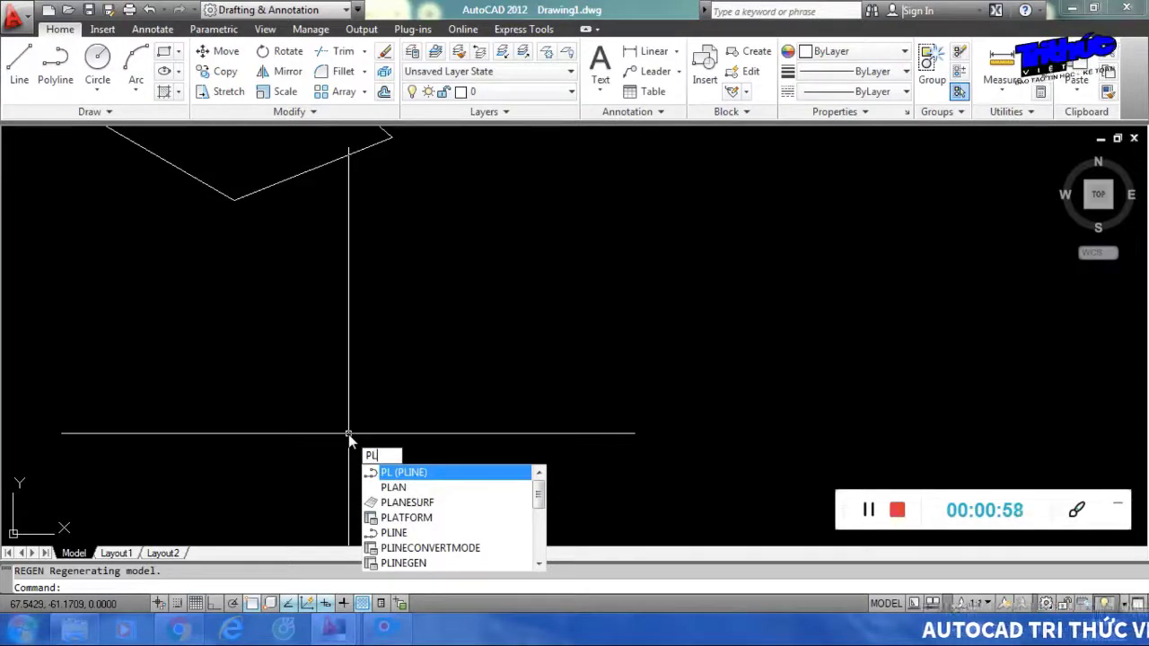
pyautogui.press('Return')
pyautogui.click(339, 386)
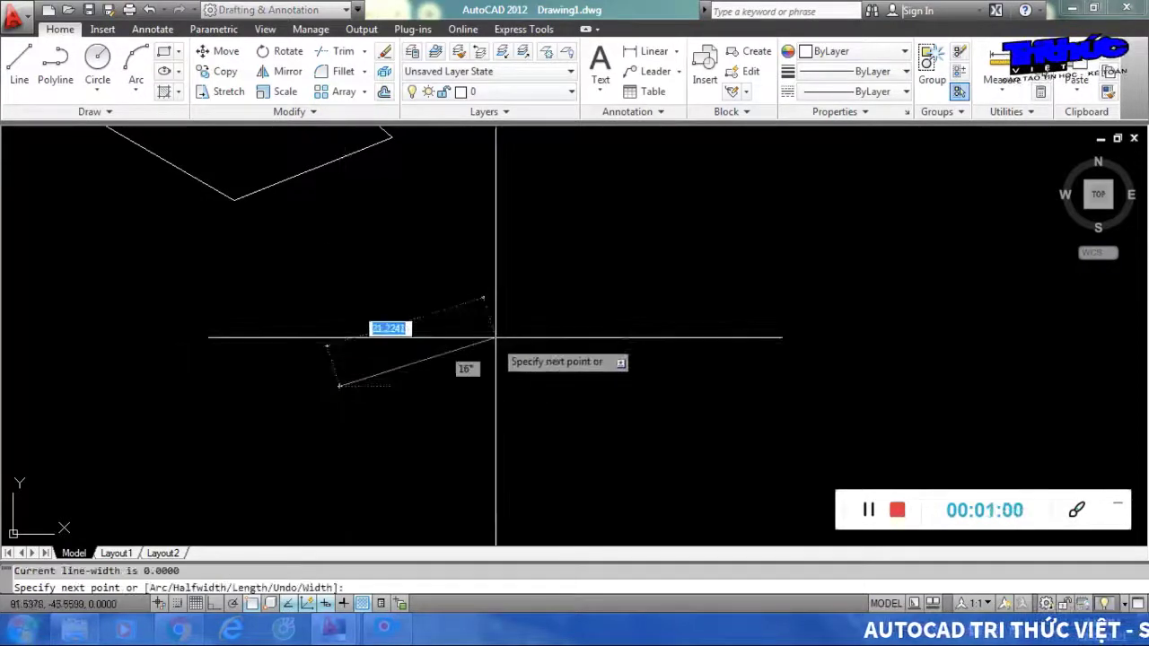
pyautogui.click(558, 299)
pyautogui.click(730, 374)
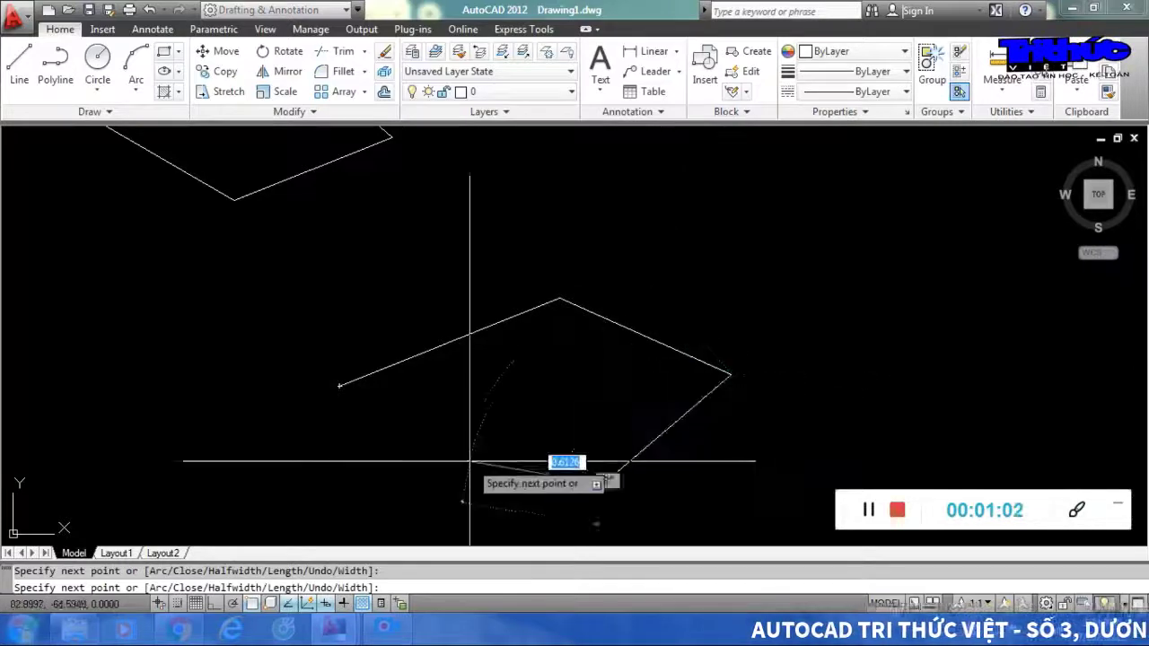
pyautogui.write('c')
pyautogui.press('Return')
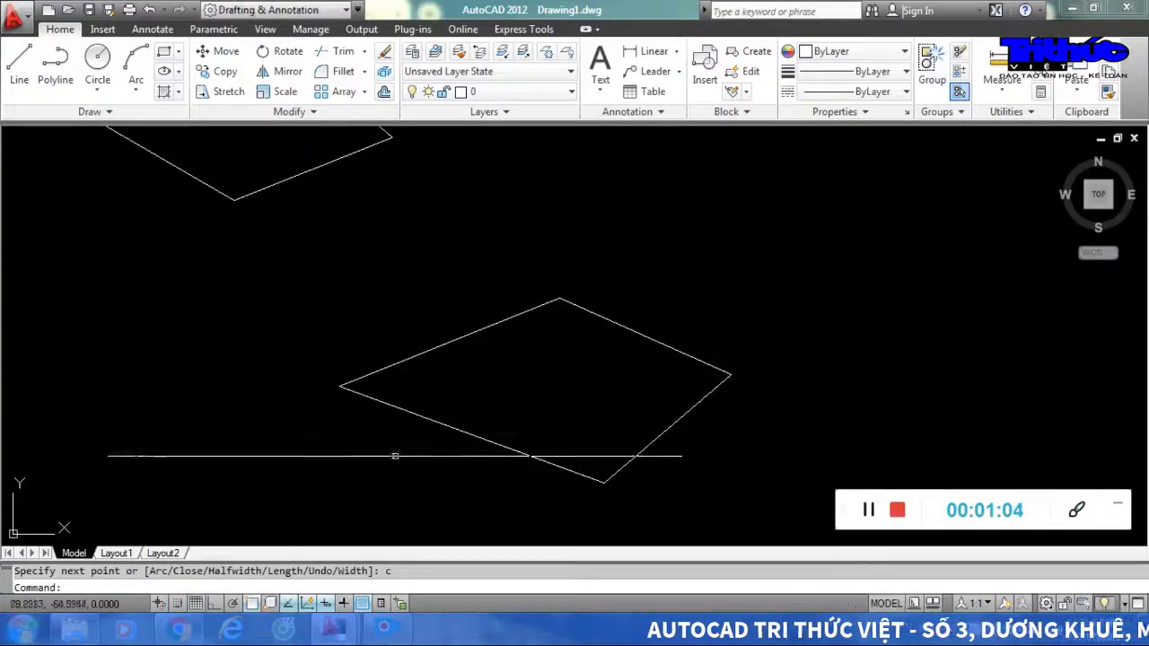
pyautogui.click(423, 355)
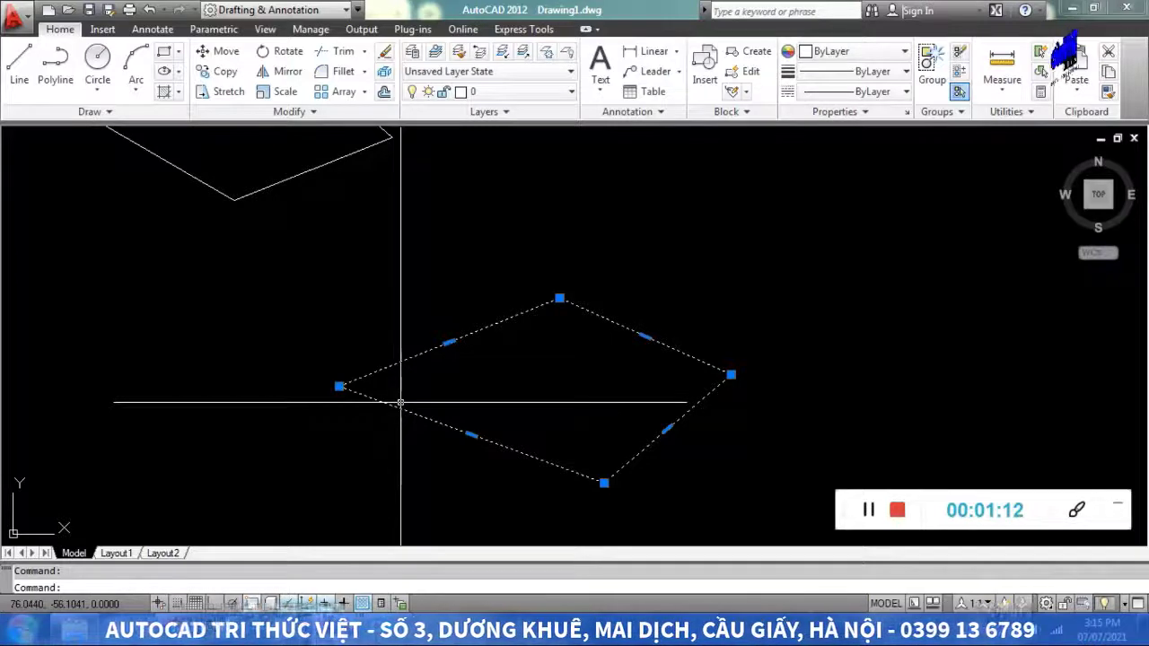
pyautogui.press('Escape')
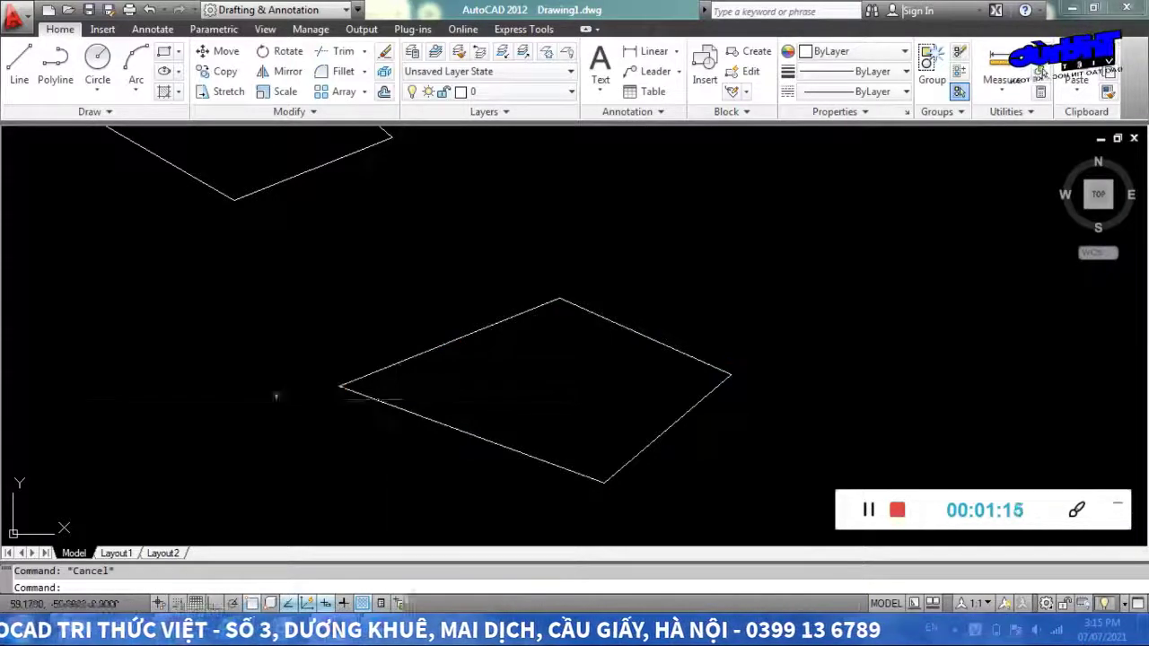
# Step: Pan to empty space and start MLINE with its scale set to 50
pyautogui.scroll(-2, 275, 395)
pyautogui.moveTo(272, 395); pyautogui.dragTo(457, 276, button='middle')
pyautogui.moveTo(467, 418); pyautogui.dragTo(700, 380, button='middle')
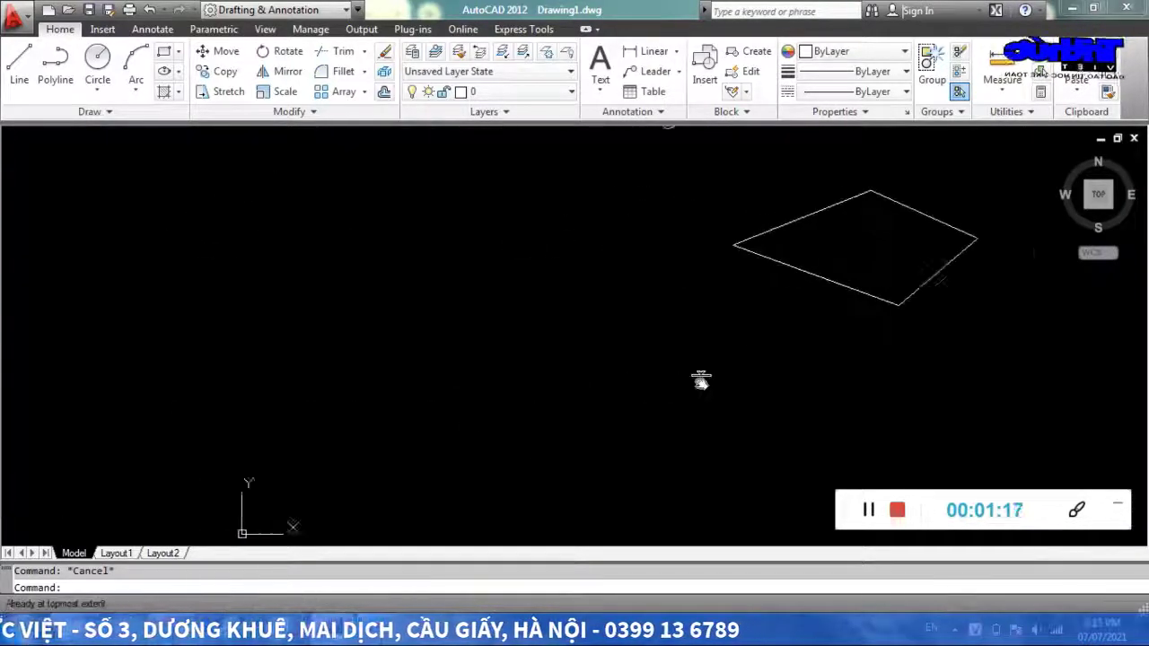
pyautogui.moveTo(290, 371); pyautogui.dragTo(459, 395, button='middle')
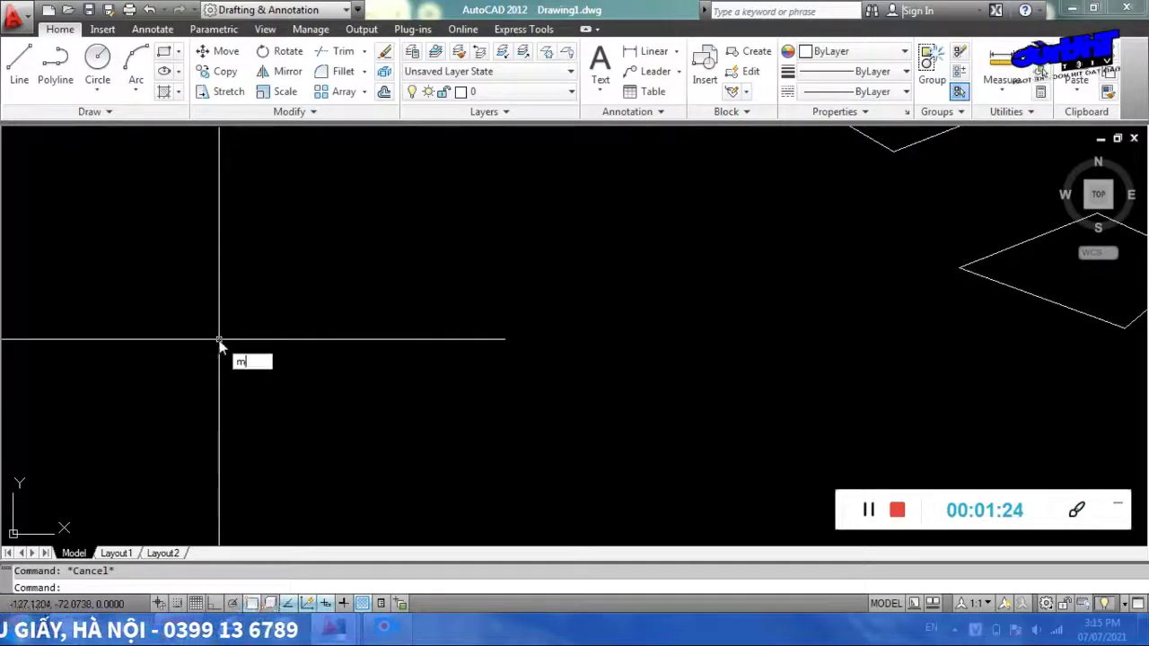
pyautogui.write('l')
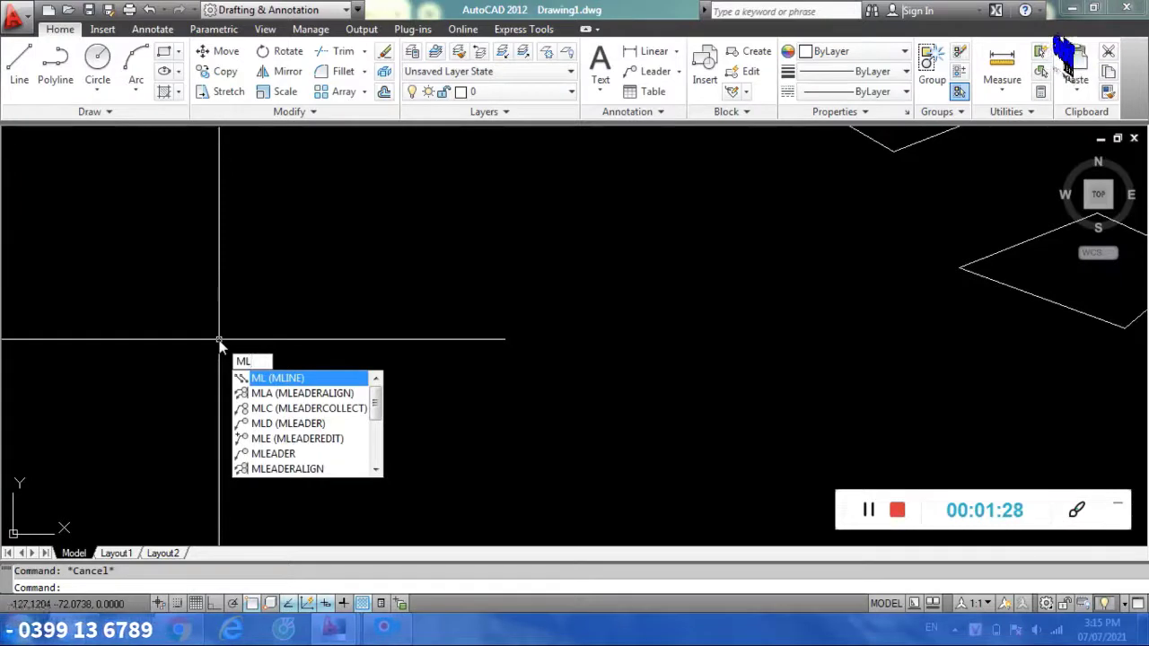
pyautogui.press('Return')
pyautogui.write('s')
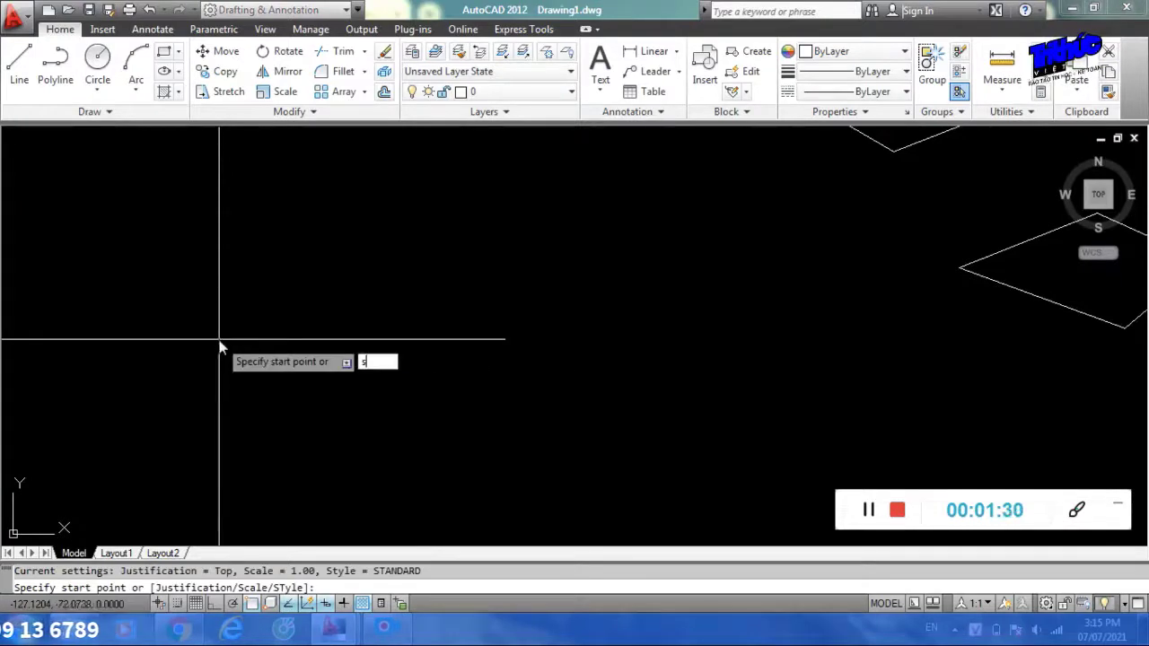
pyautogui.press('Return')
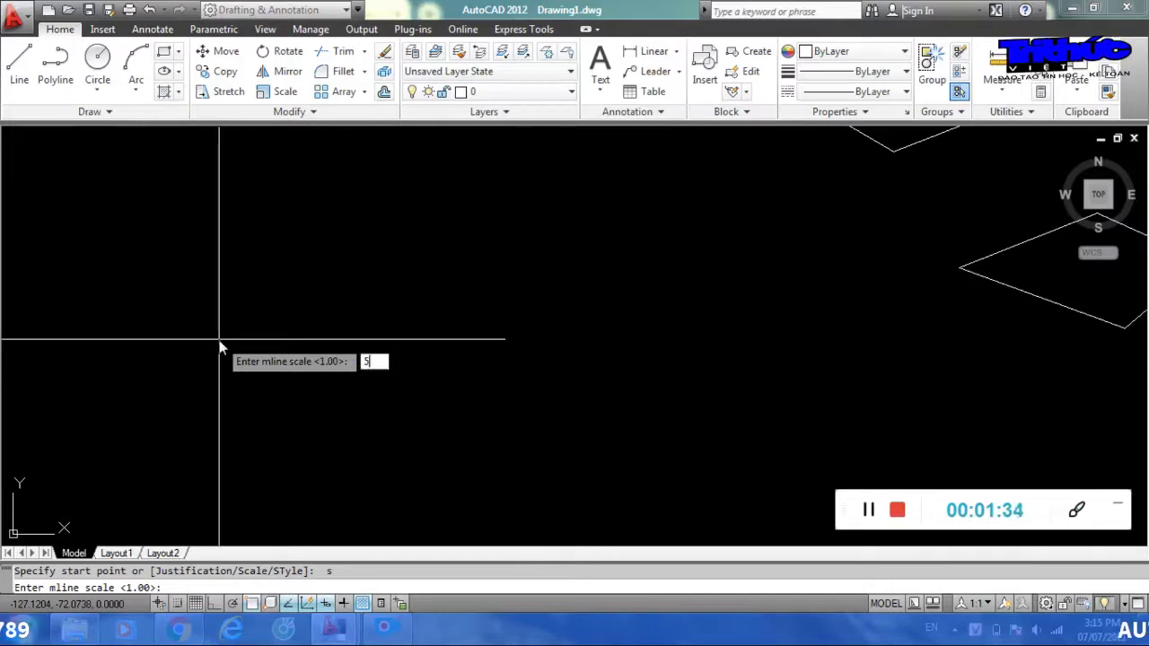
pyautogui.press('Return')
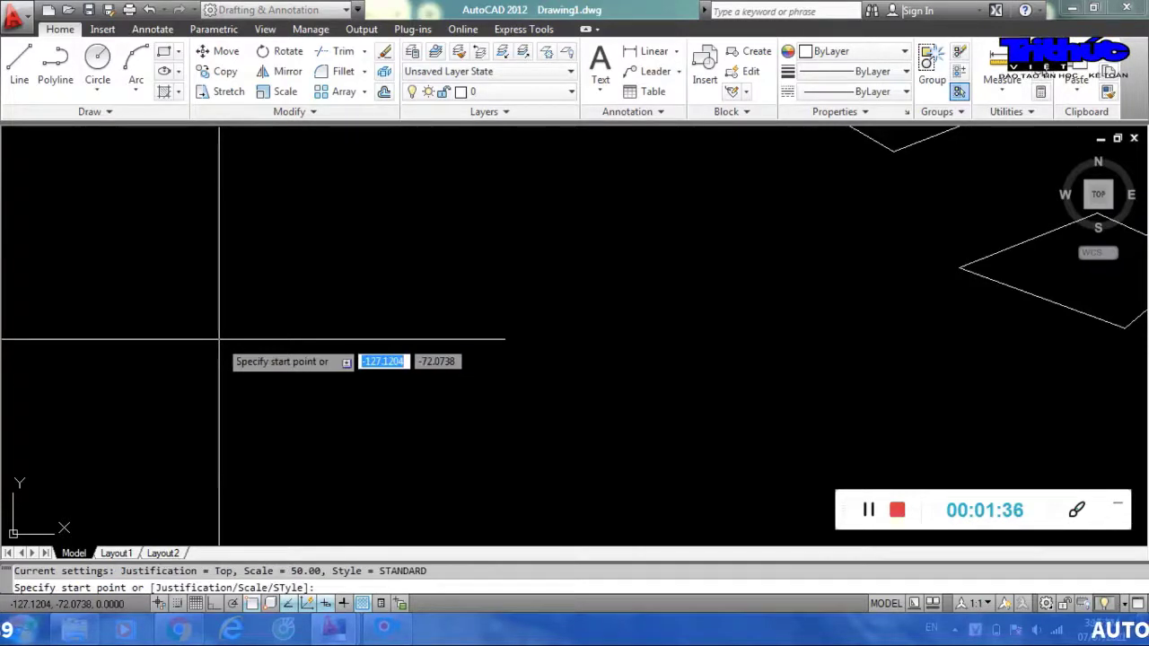
# Step: Start the multiline and draw a 100-unit horizontal run with Ortho on
pyautogui.click(145, 328)
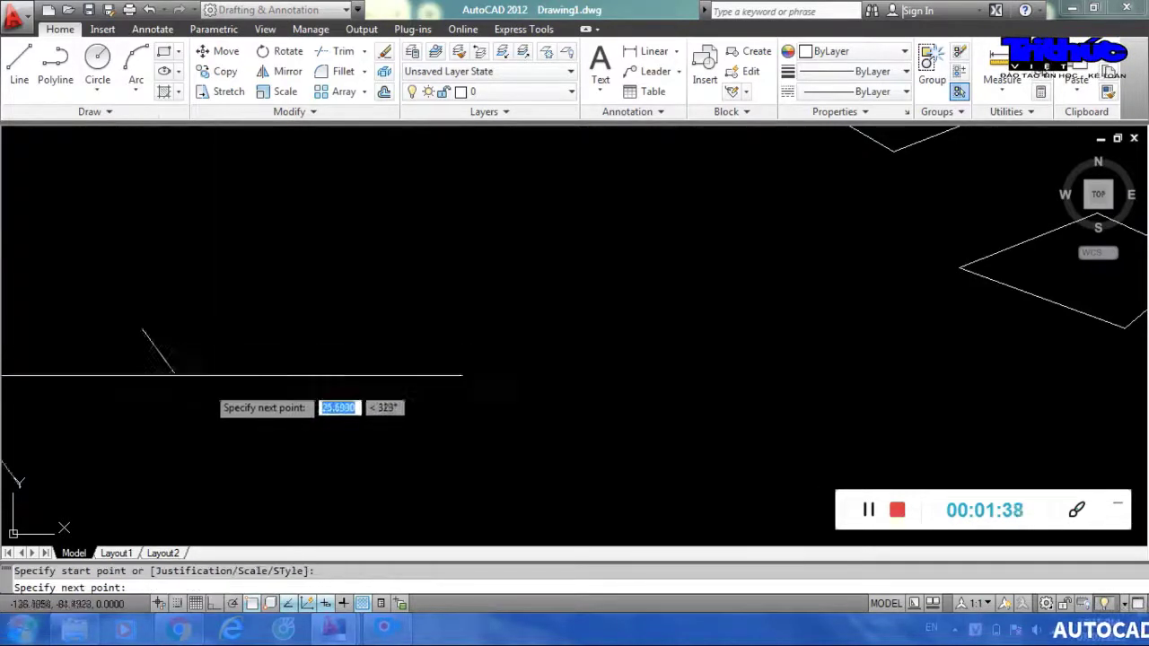
pyautogui.scroll(-3, 208, 384)
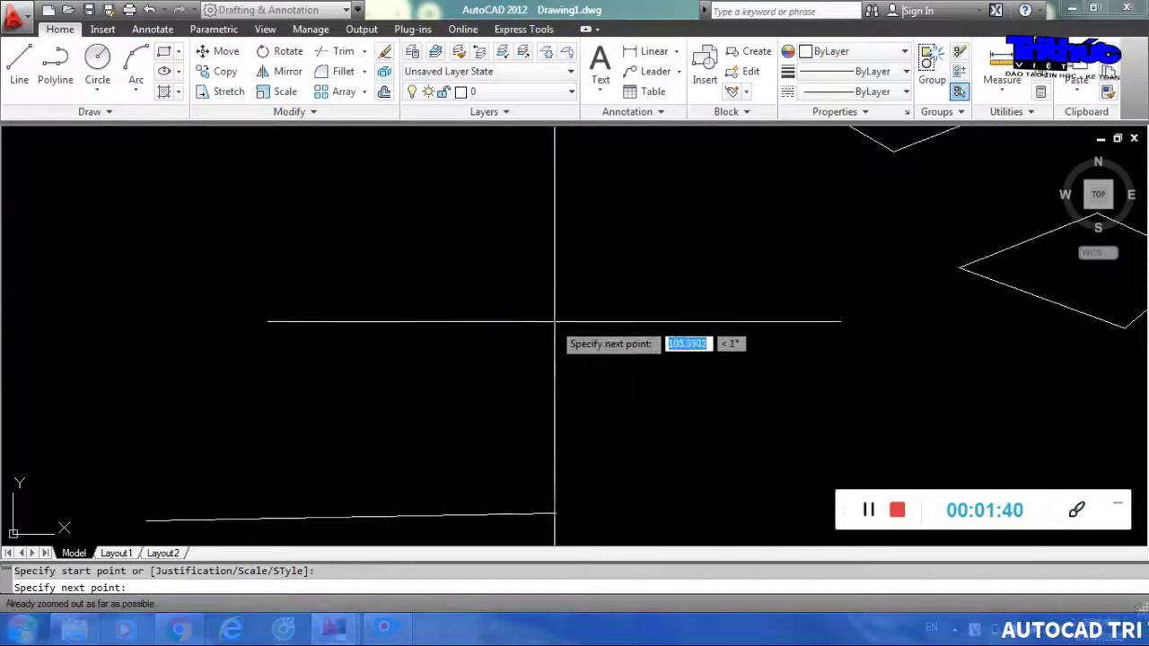
pyautogui.press('F8')
pyautogui.write('100')
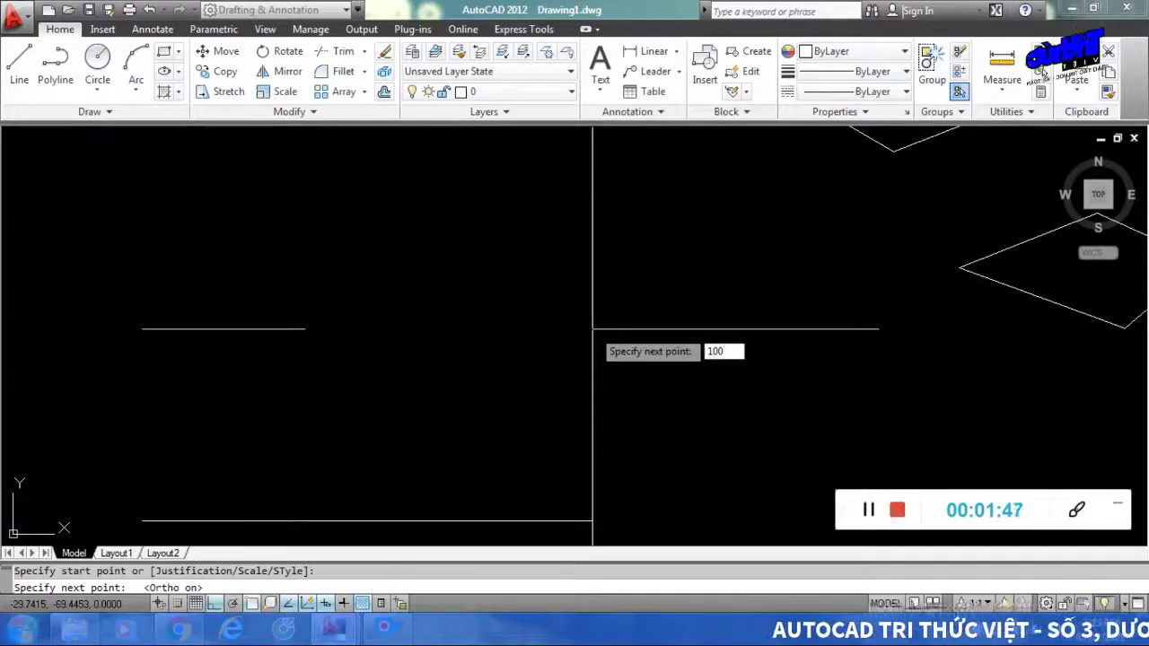
pyautogui.press('Return')
# Step: Add corners turning the multiline up and left, finish it, and regenerate the view
pyautogui.moveTo(790, 327); pyautogui.dragTo(456, 306, button='middle')
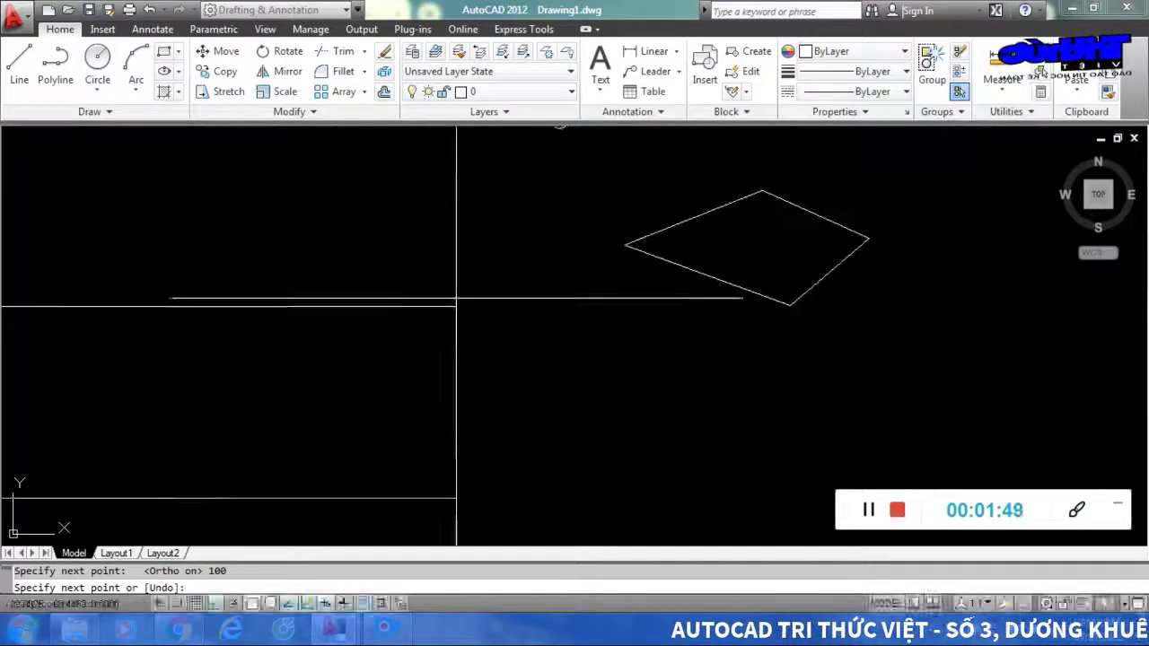
pyautogui.scroll(3, 129, 487)
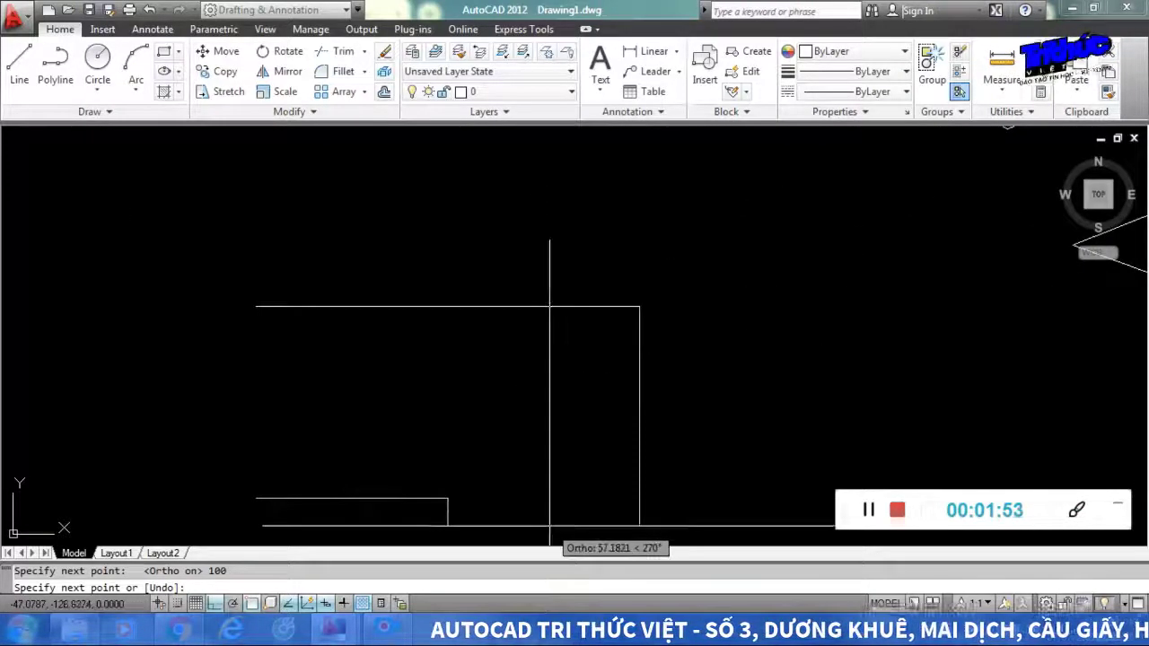
pyautogui.click(561, 377)
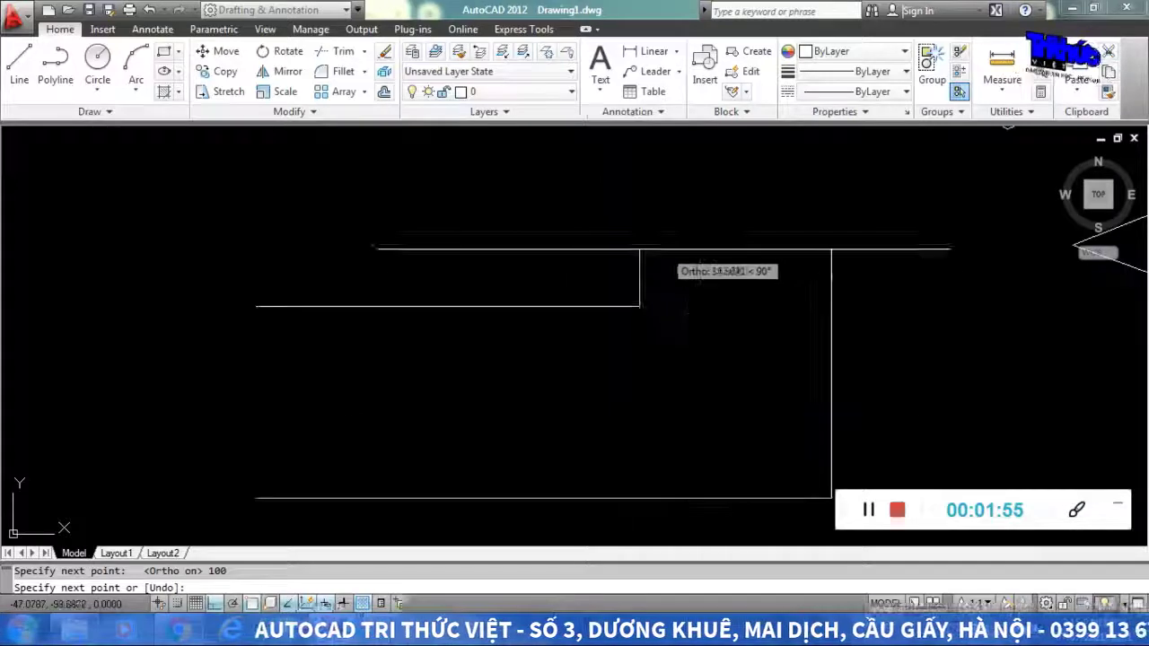
pyautogui.click(643, 165)
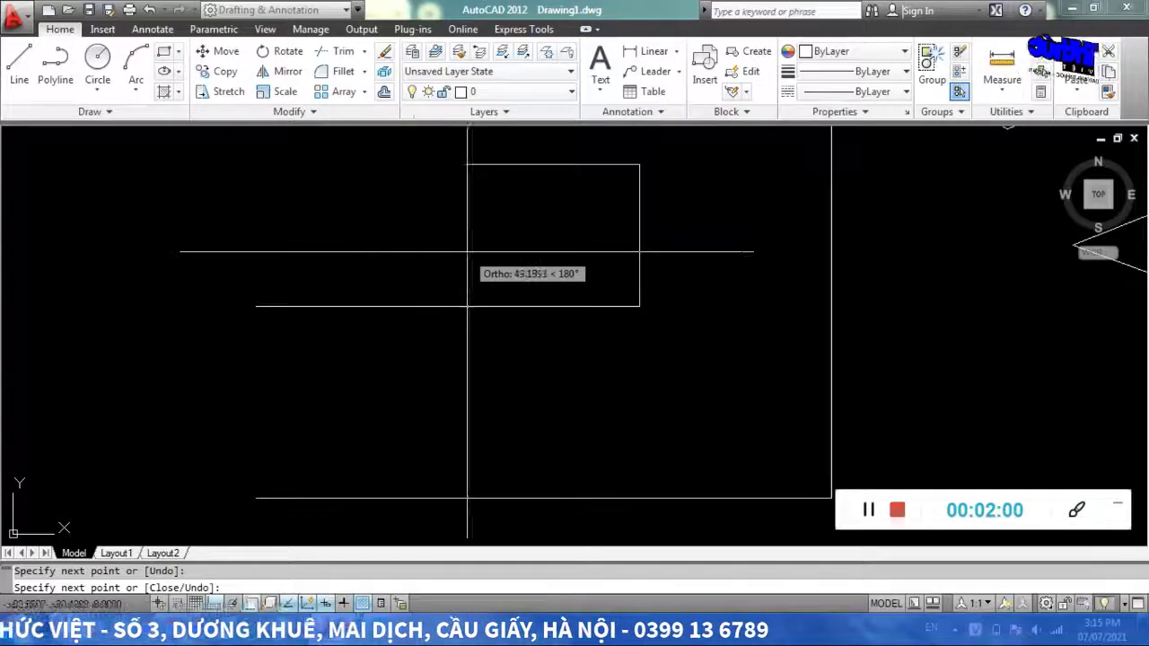
pyautogui.click(376, 187)
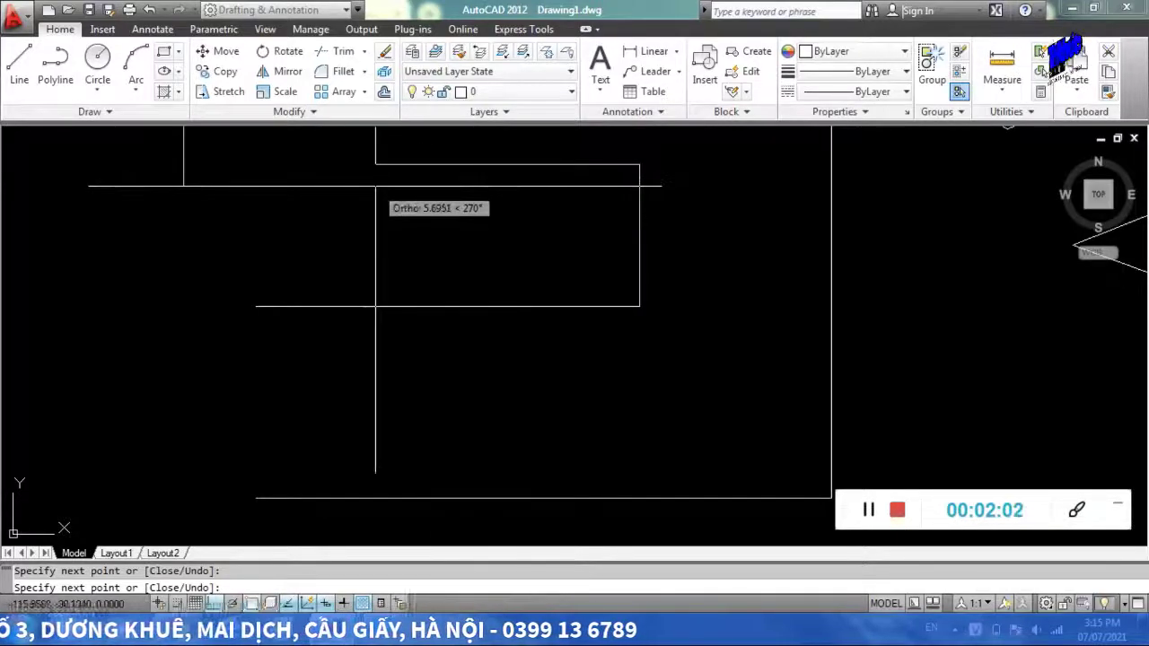
pyautogui.press('Return')
pyautogui.write('re')
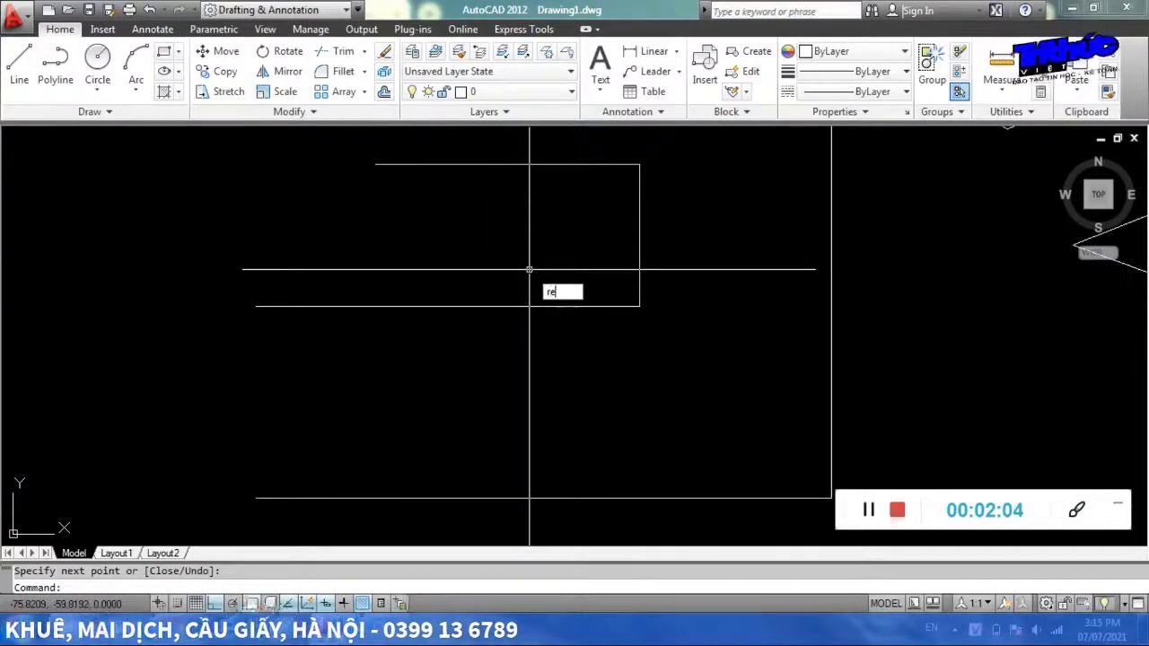
pyautogui.press('Return')
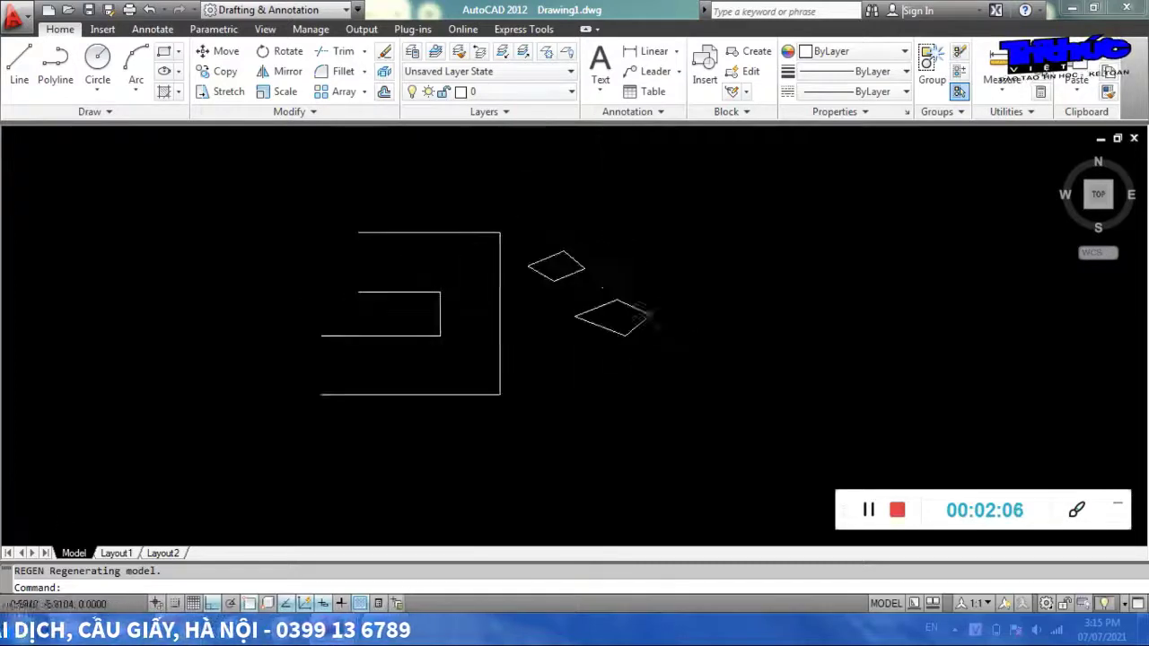
pyautogui.scroll(-2, 498, 261)
pyautogui.moveTo(690, 256); pyautogui.dragTo(616, 230, button='middle')
pyautogui.scroll(2, 592, 363)
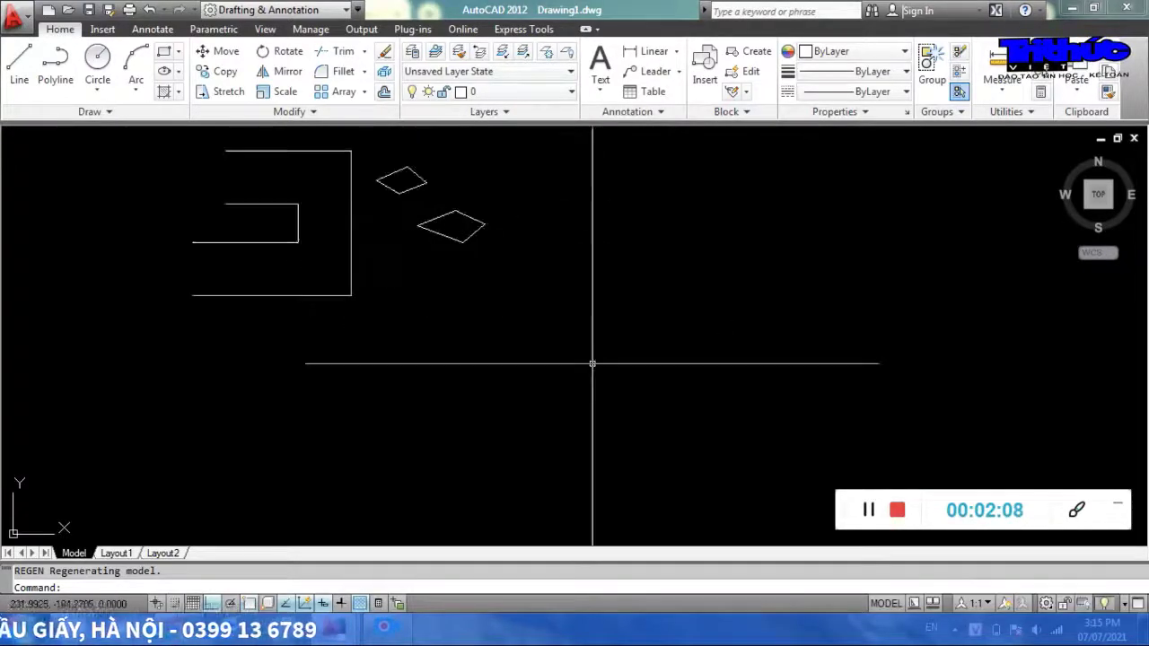
# Step: Start a new multiline with its scale set to 20
pyautogui.write('l')
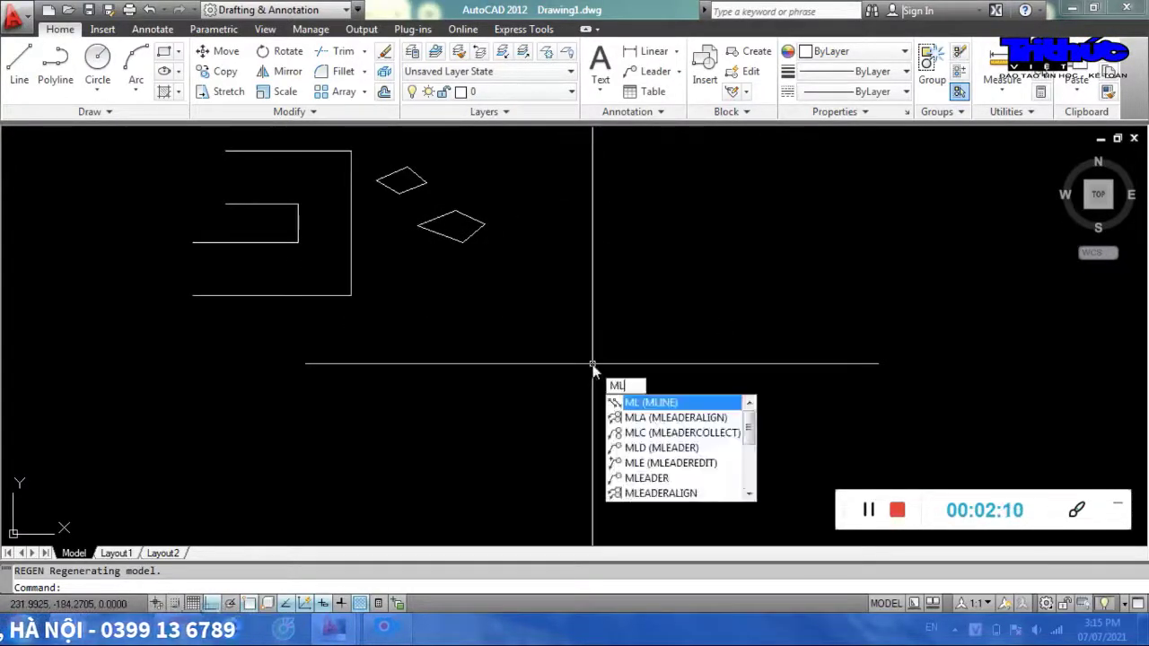
pyautogui.press('Return')
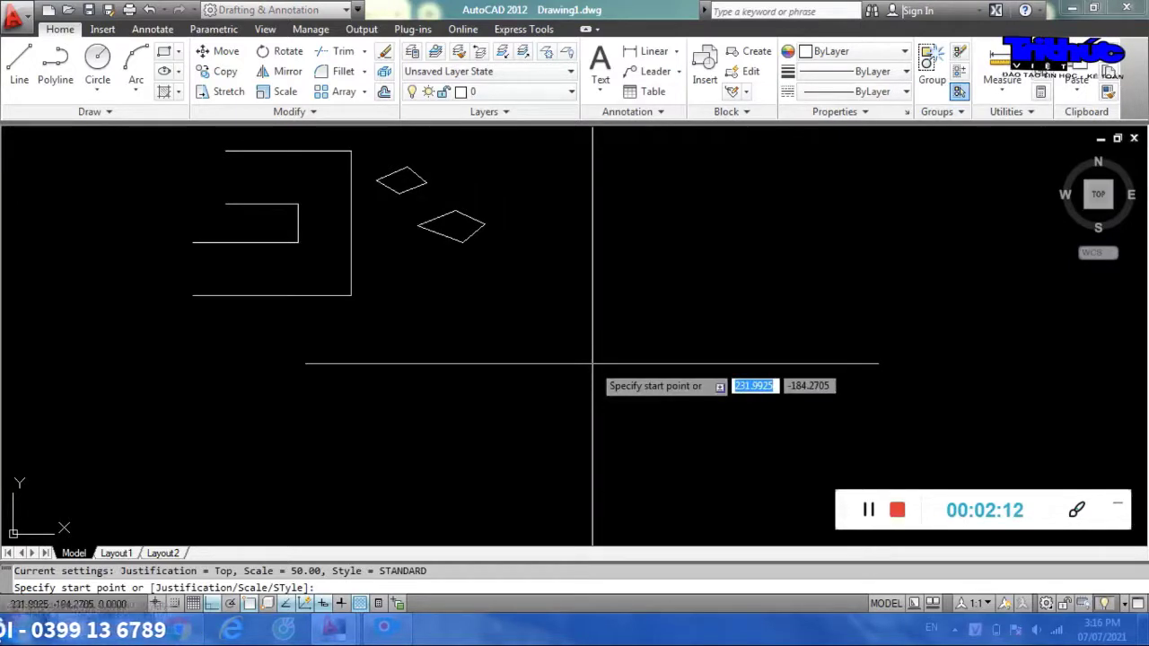
pyautogui.press('Return')
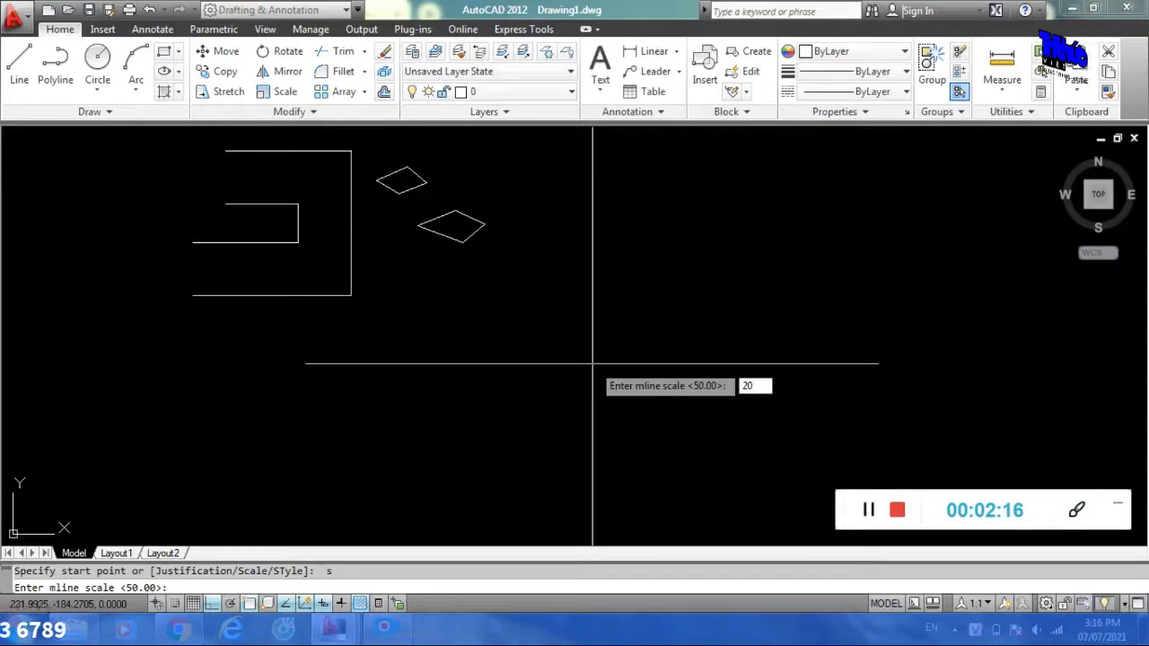
pyautogui.press('Return')
# Step: Draw the larger multiline outline above and right of the first, then regenerate and centre the view
pyautogui.click(555, 364)
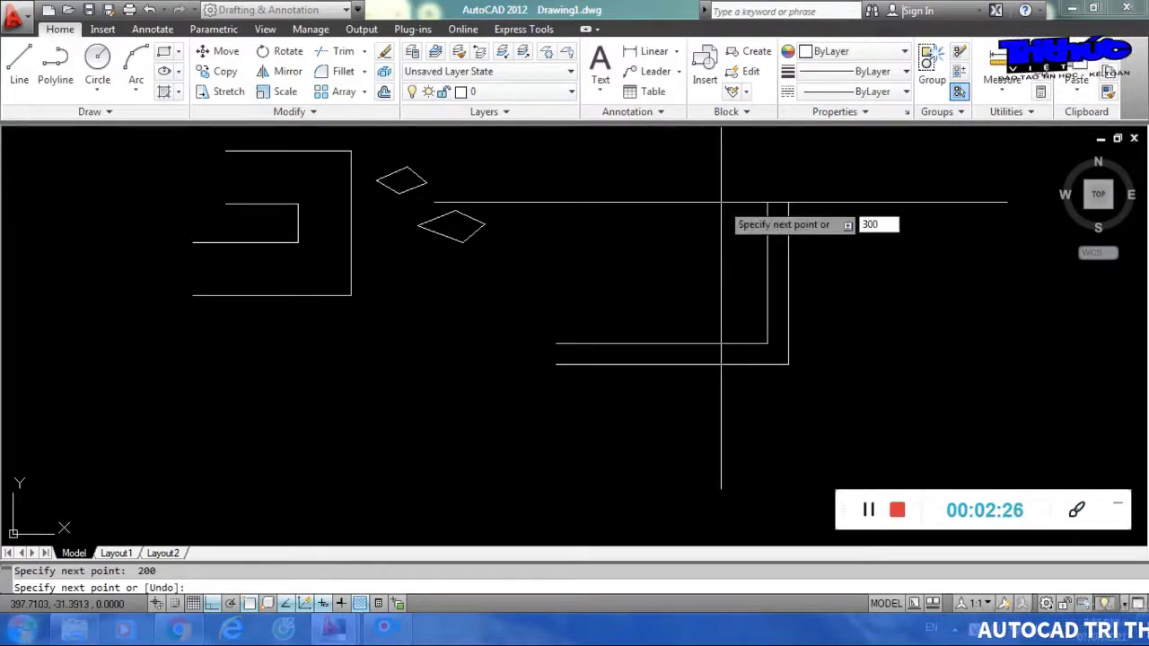
pyautogui.moveTo(721, 205); pyautogui.dragTo(717, 470, button='middle')
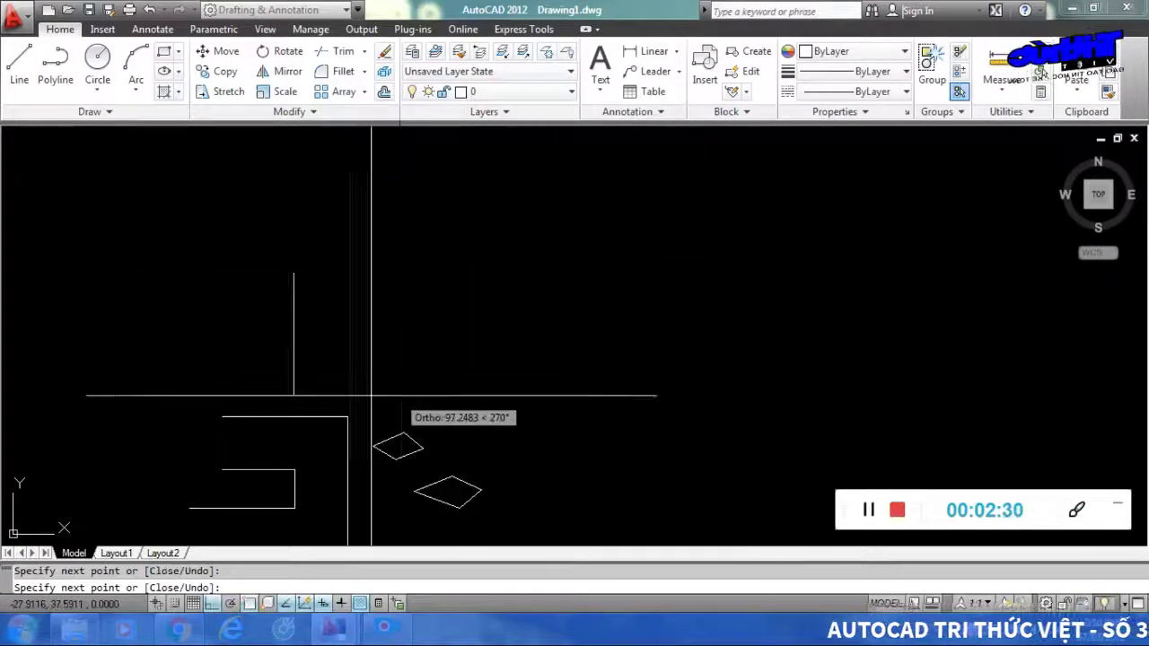
pyautogui.click(291, 412)
pyautogui.click(596, 412)
pyautogui.press('Return')
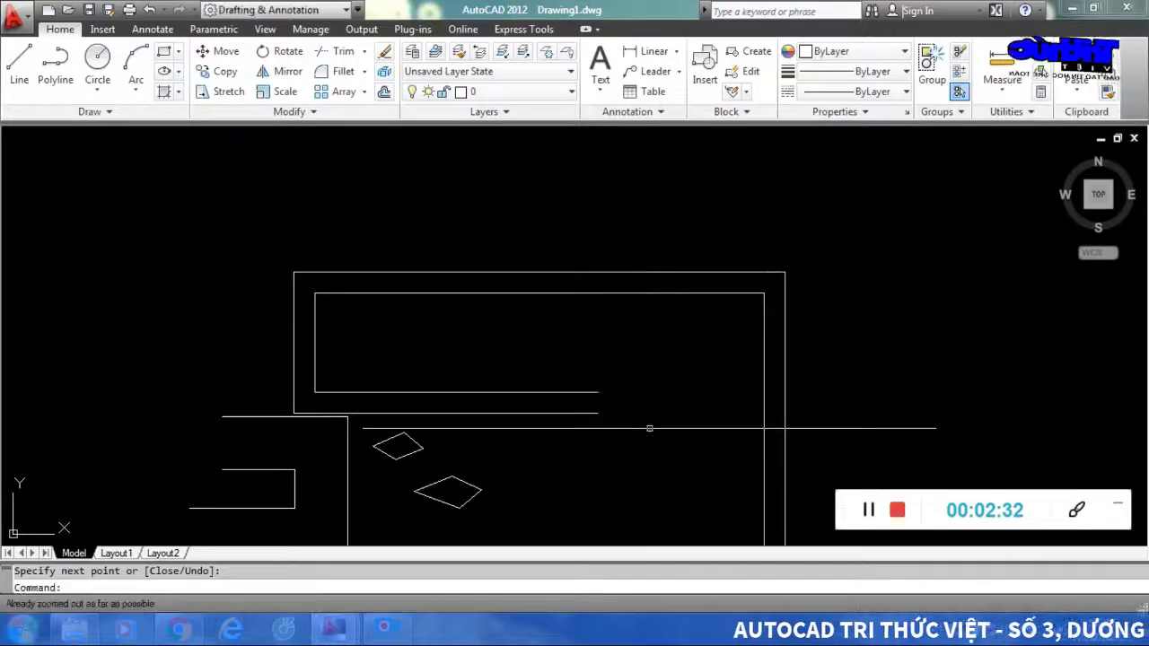
pyautogui.moveTo(669, 472); pyautogui.dragTo(629, 289, button='middle')
pyautogui.write('re')
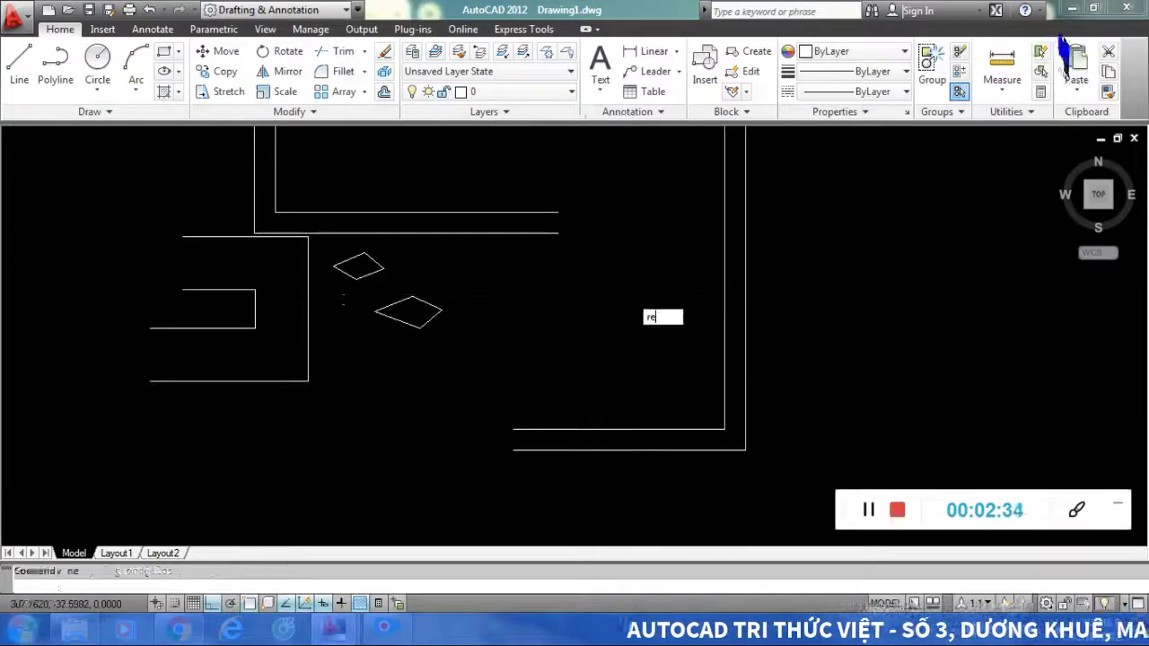
pyautogui.scroll(-5, 639, 296)
pyautogui.press('Return')
pyautogui.moveTo(542, 314); pyautogui.dragTo(628, 308, button='middle')
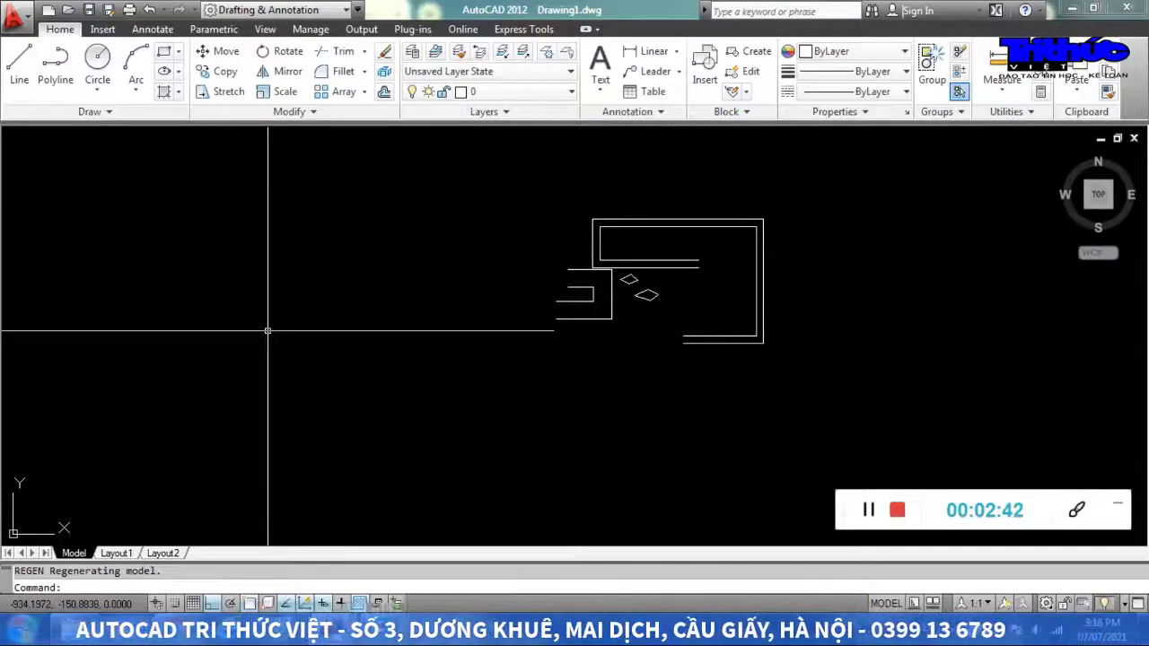
# Step: Place a point at 250,300 with the POINT command
pyautogui.write('po')
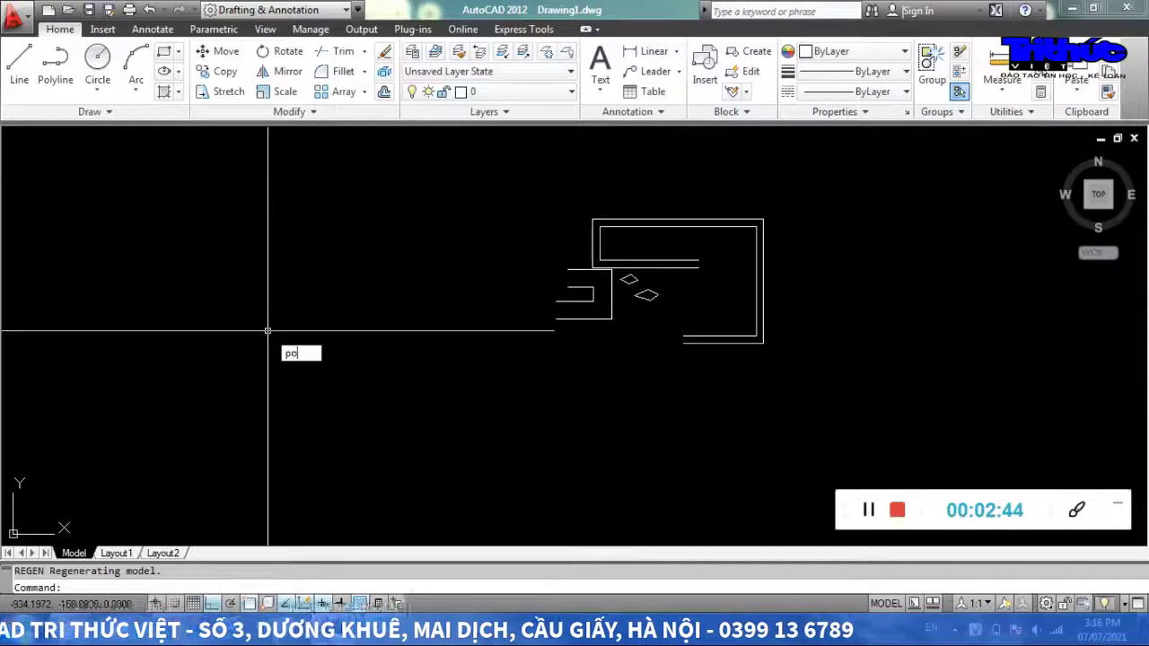
pyautogui.press('Return')
pyautogui.write('3')
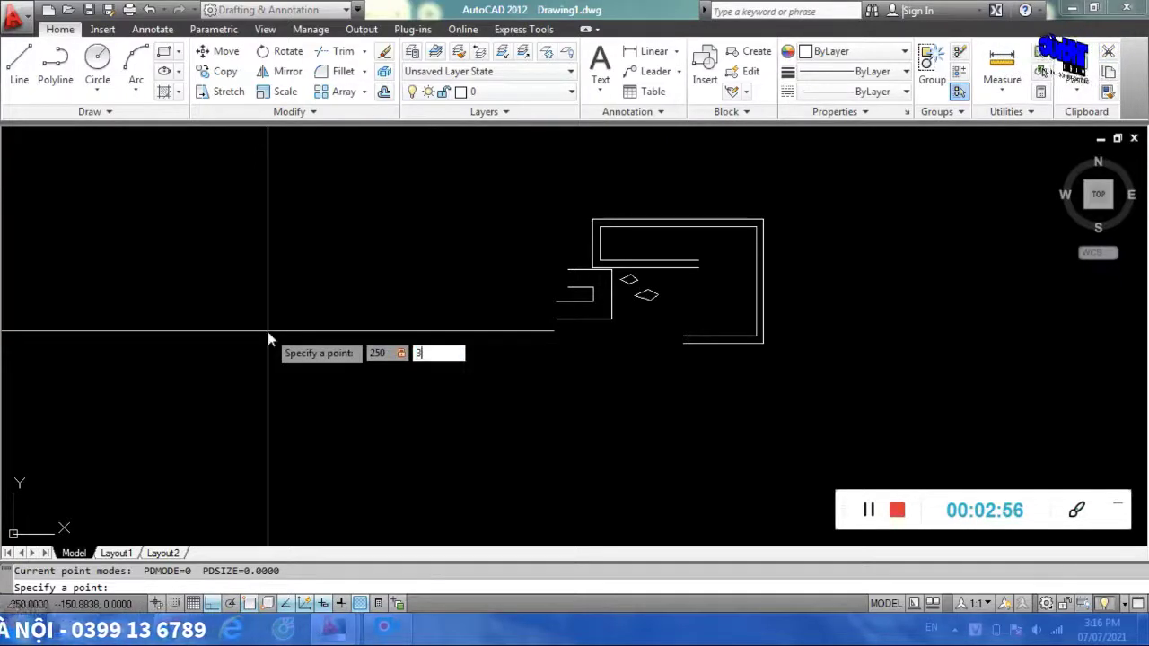
pyautogui.write('00')
pyautogui.press('Return')
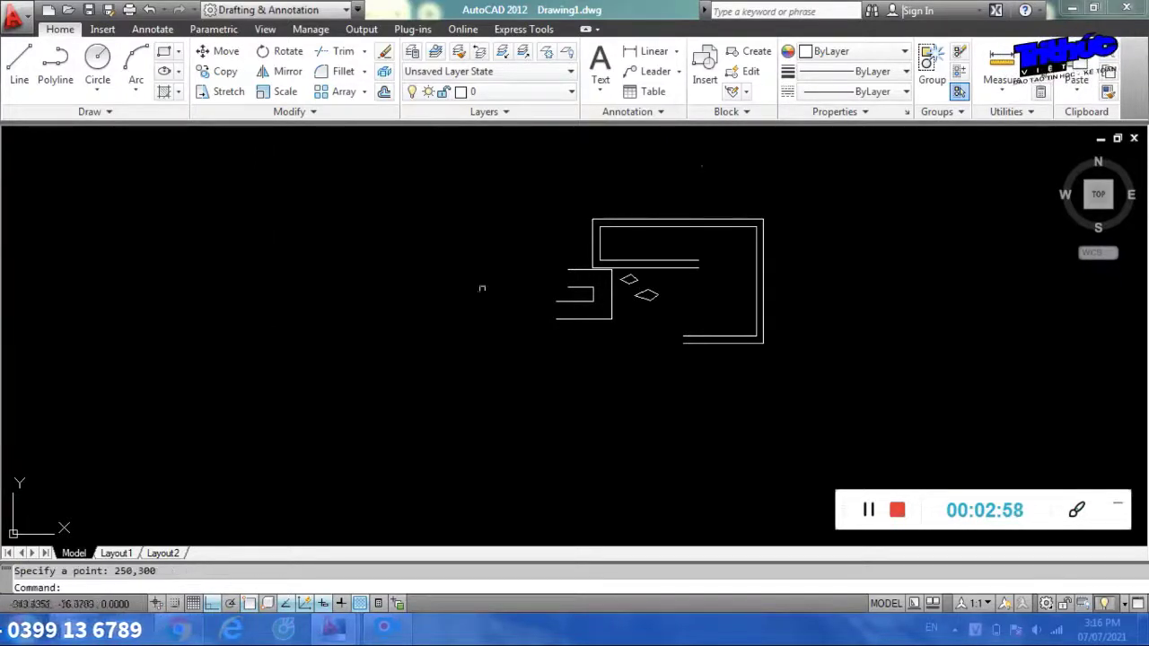
pyautogui.moveTo(650, 214)
pyautogui.mouseDown(button='middle')
pyautogui.moveTo(516, 366)
pyautogui.moveTo(559, 409)
pyautogui.mouseUp(button='middle')
pyautogui.write('dd')
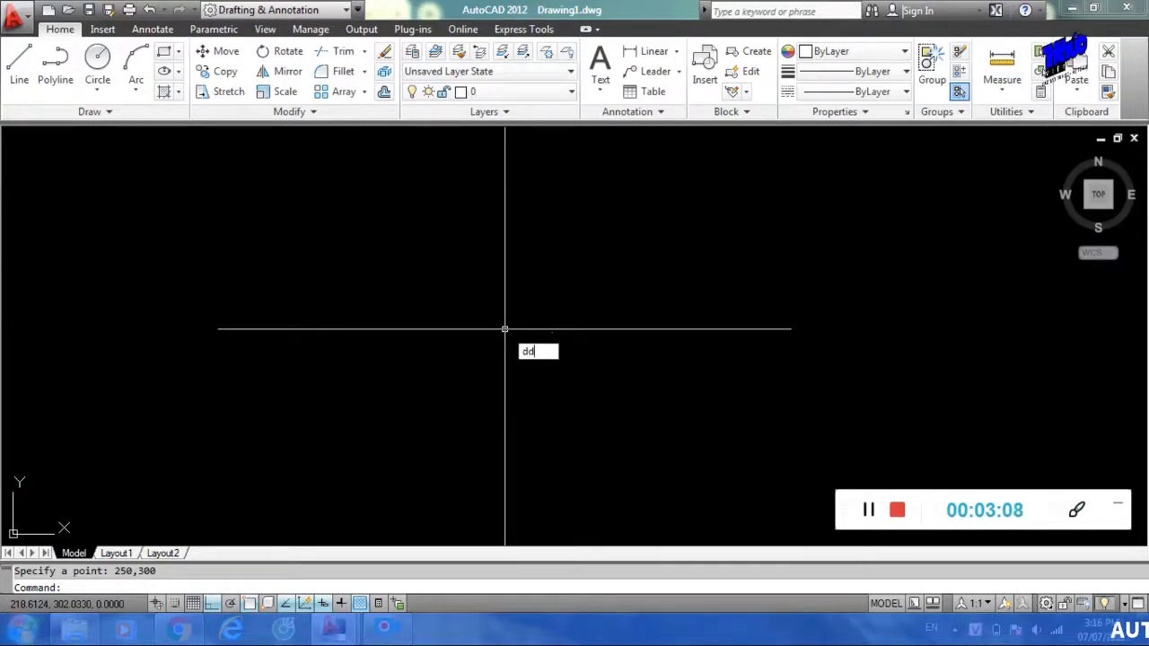
# Step: Set the point style to vertical tick, sized 5% relative to the screen, via DDPTYPE
pyautogui.write('a')
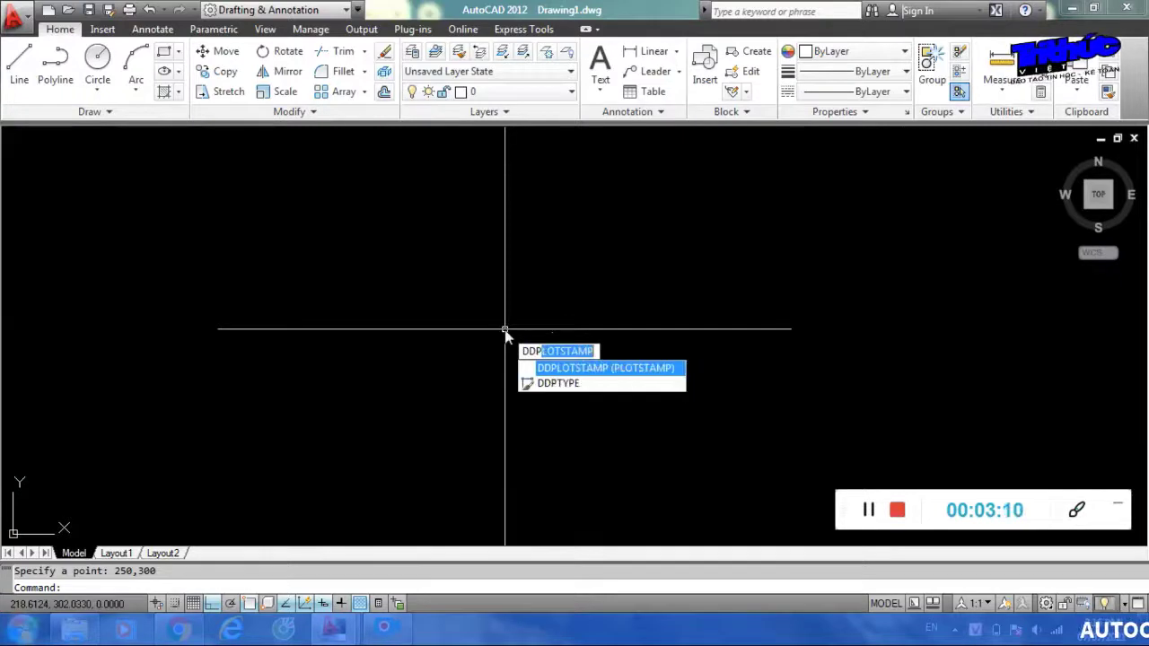
pyautogui.press('Down')
pyautogui.press('Return')
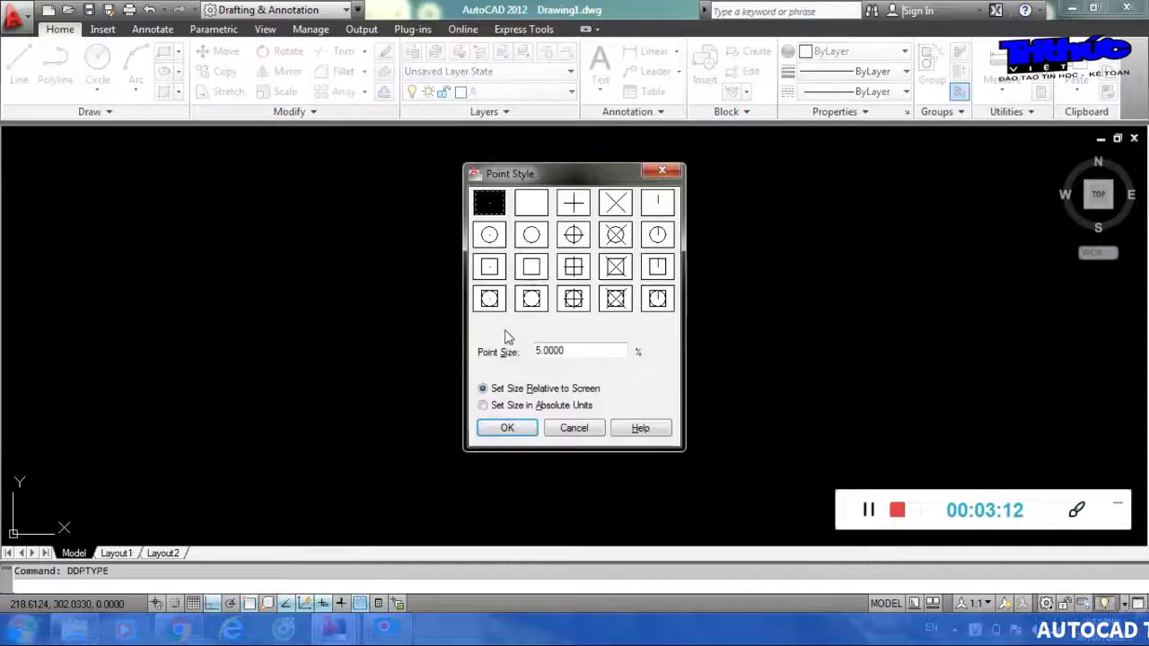
pyautogui.click(655, 207)
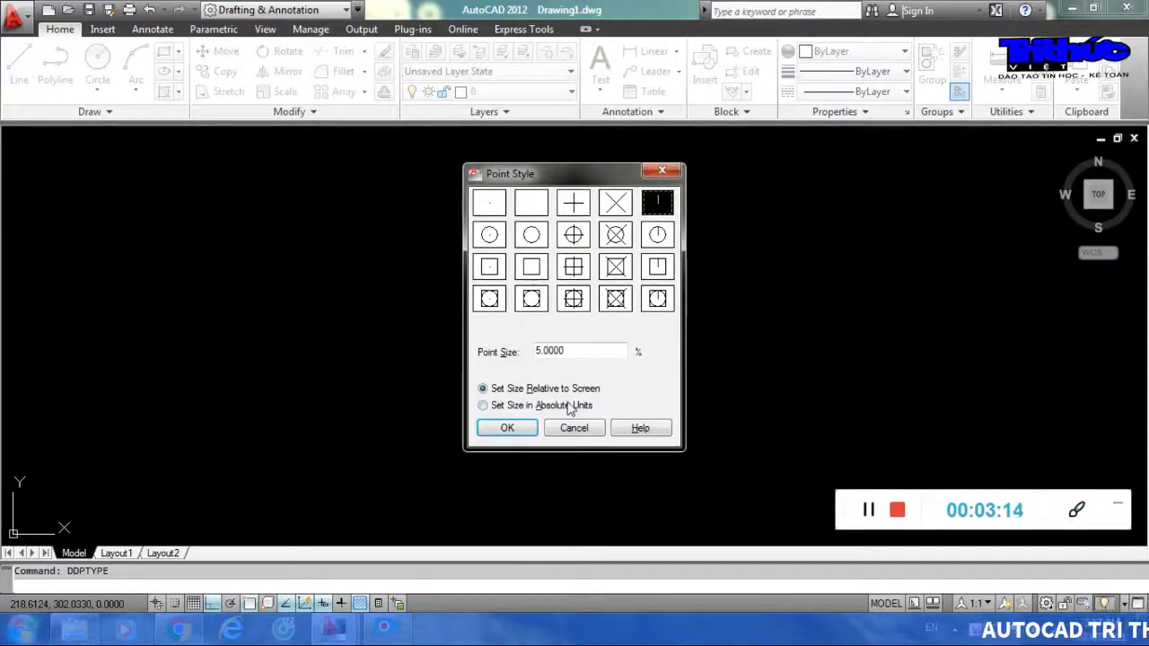
pyautogui.click(508, 430)
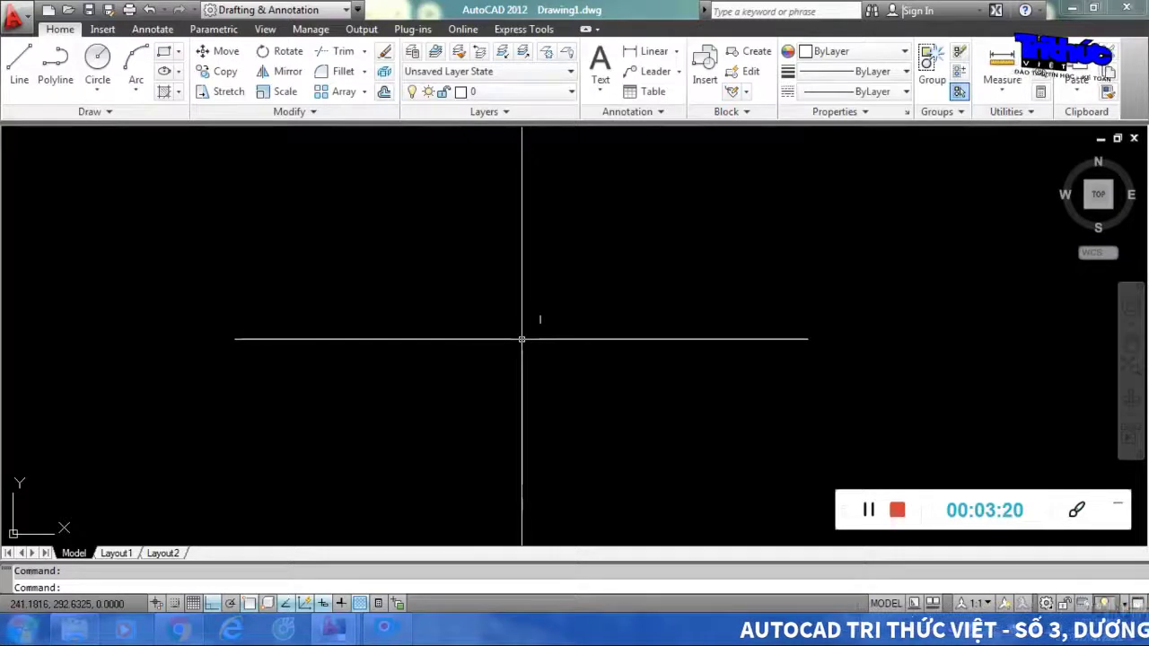
# Step: Place a point at 0,500 using dynamic input
pyautogui.write('PO')
pyautogui.press('Return')
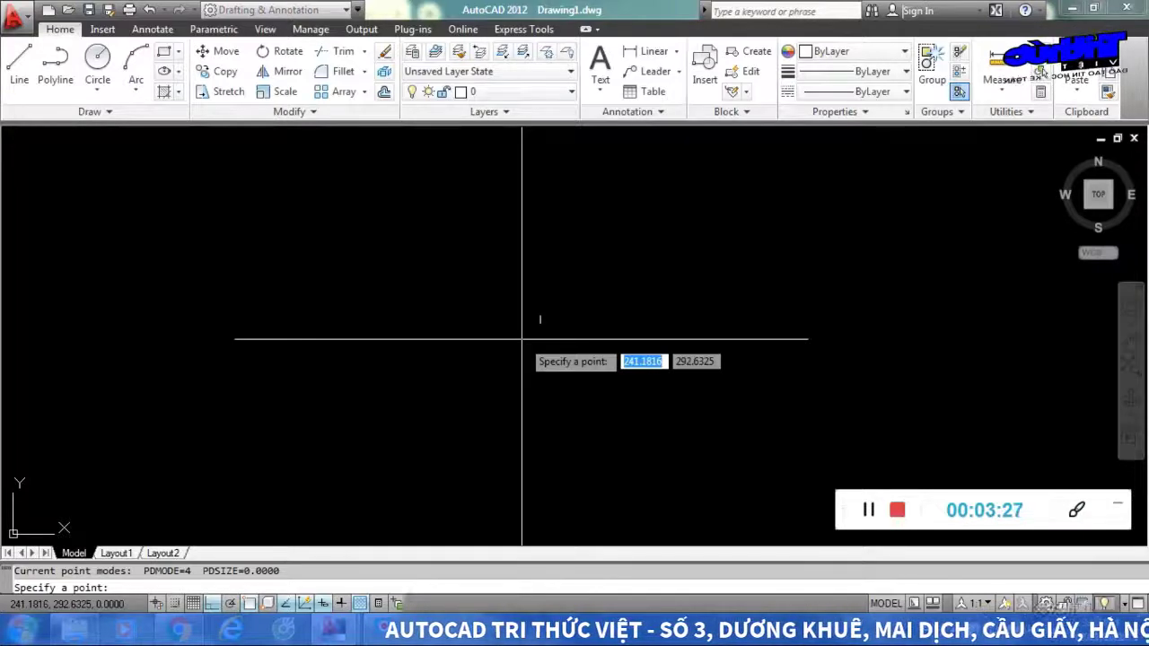
pyautogui.write('0')
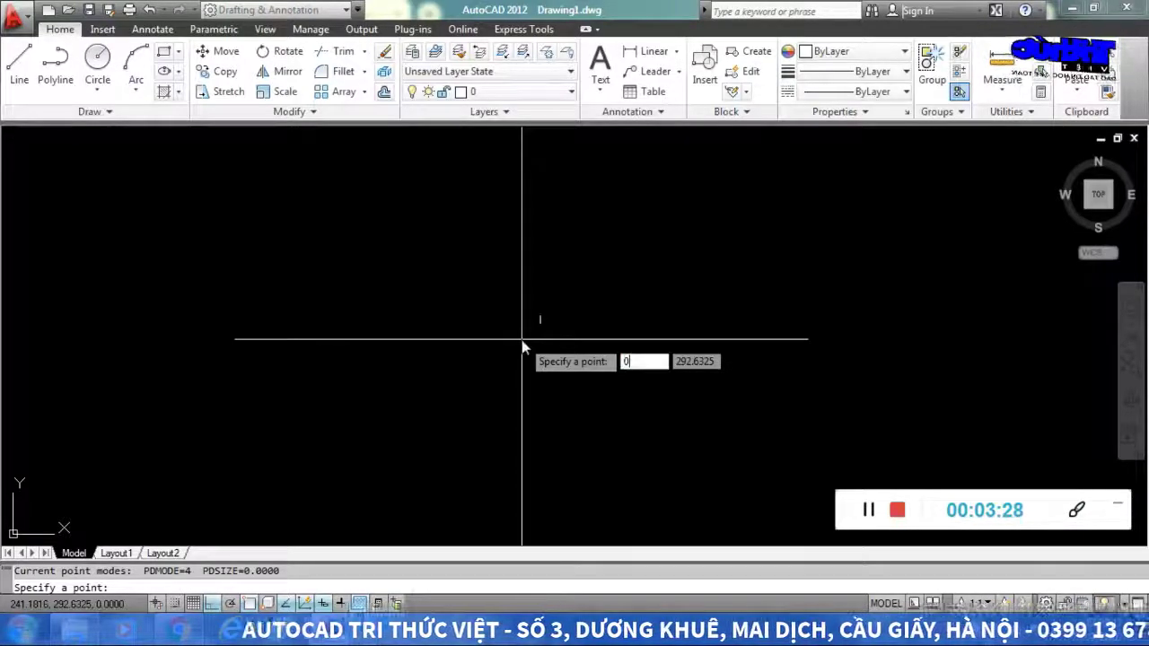
pyautogui.press('Tab')
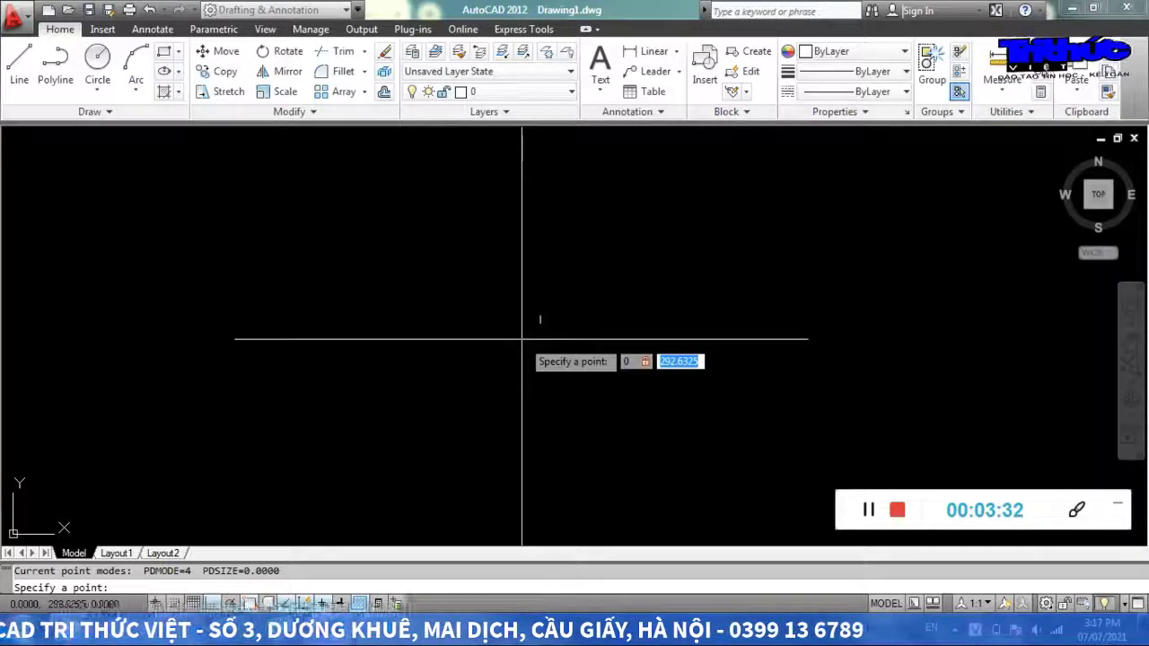
pyautogui.write('500')
pyautogui.press('Return')
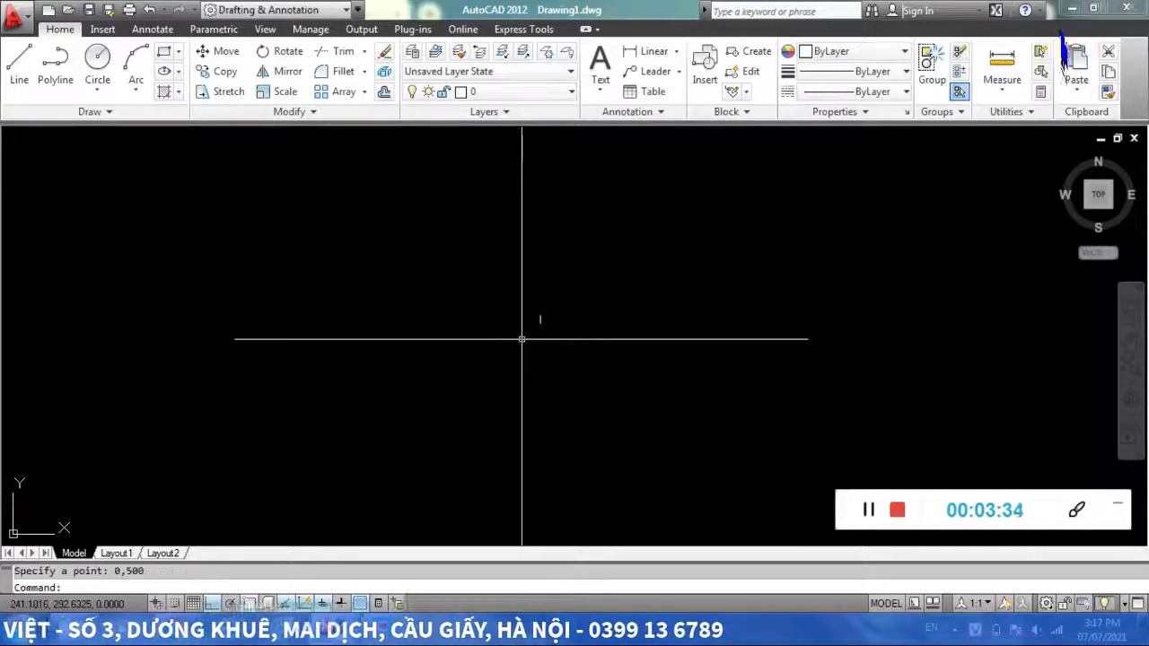
pyautogui.scroll(-2, 521, 339)
pyautogui.scroll(-2, 418, 335)
pyautogui.scroll(2, 459, 231)
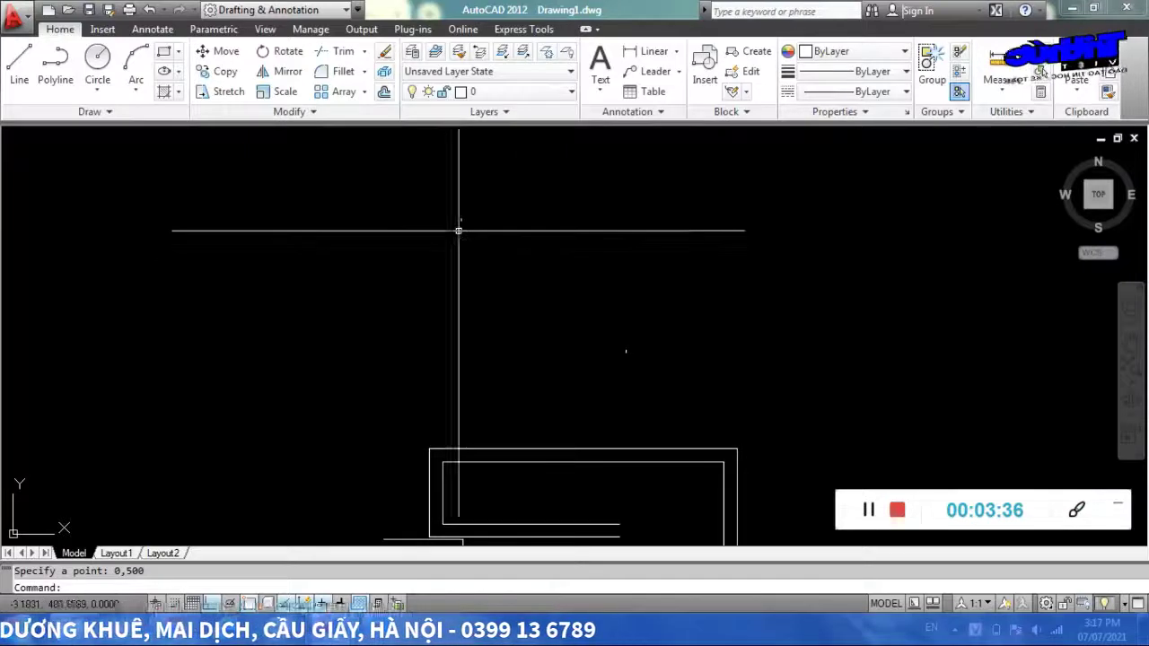
pyautogui.scroll(2, 640, 306)
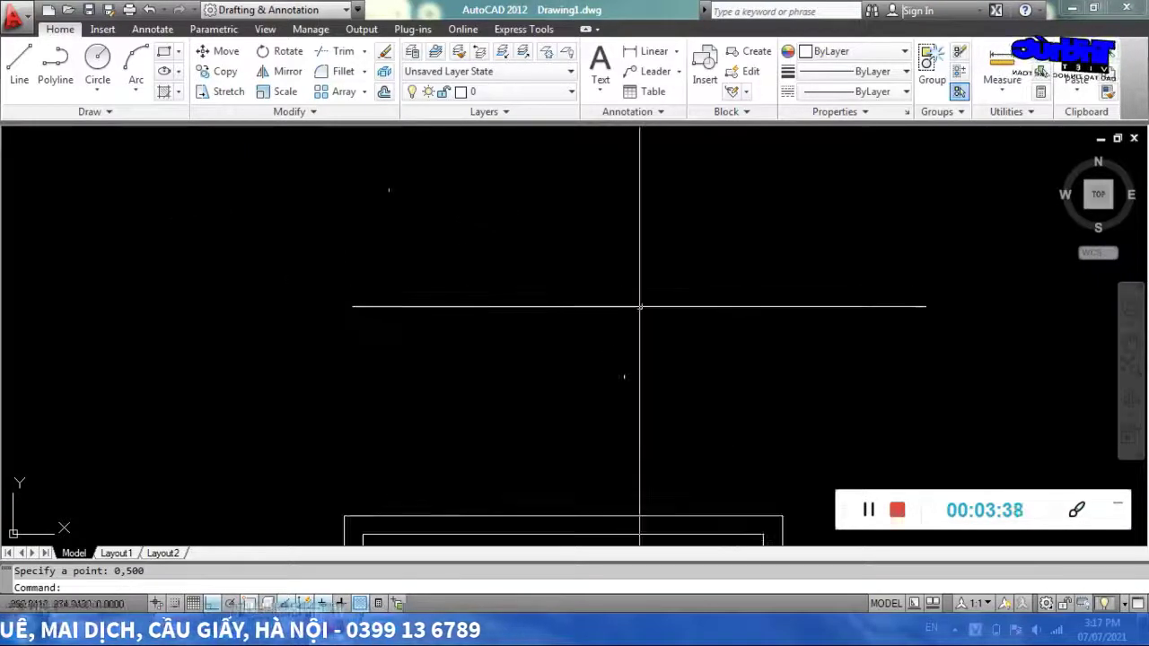
pyautogui.moveTo(628, 367); pyautogui.dragTo(612, 366, button='middle')
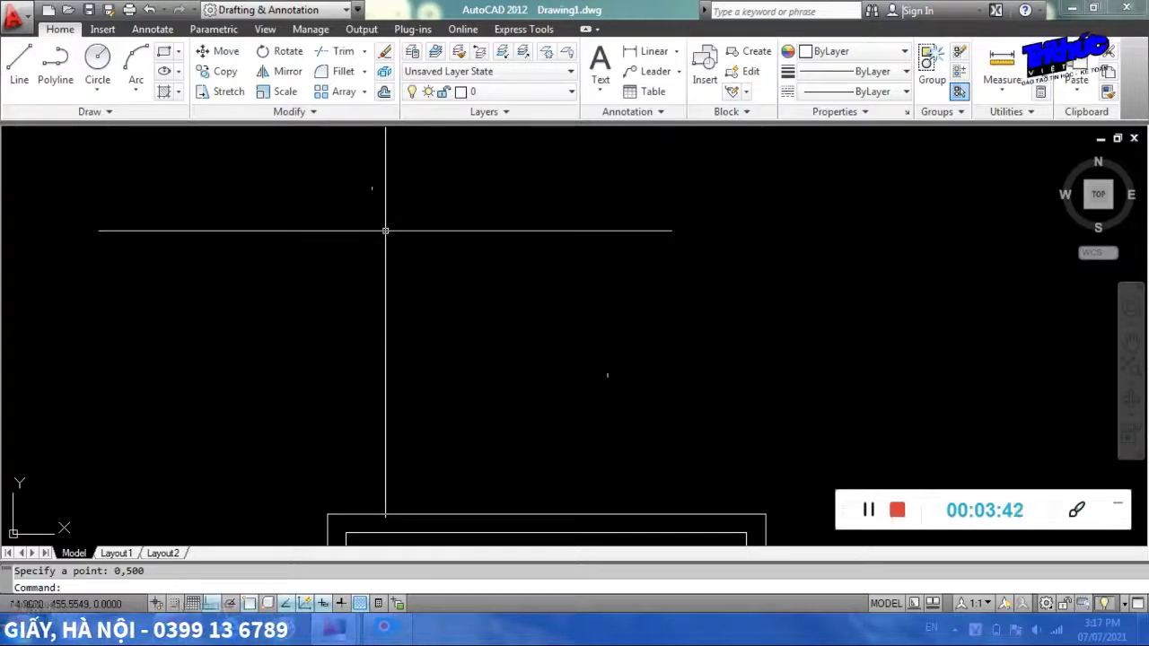
# Step: Place another point at 400,300
pyautogui.write('po')
pyautogui.press('Return')
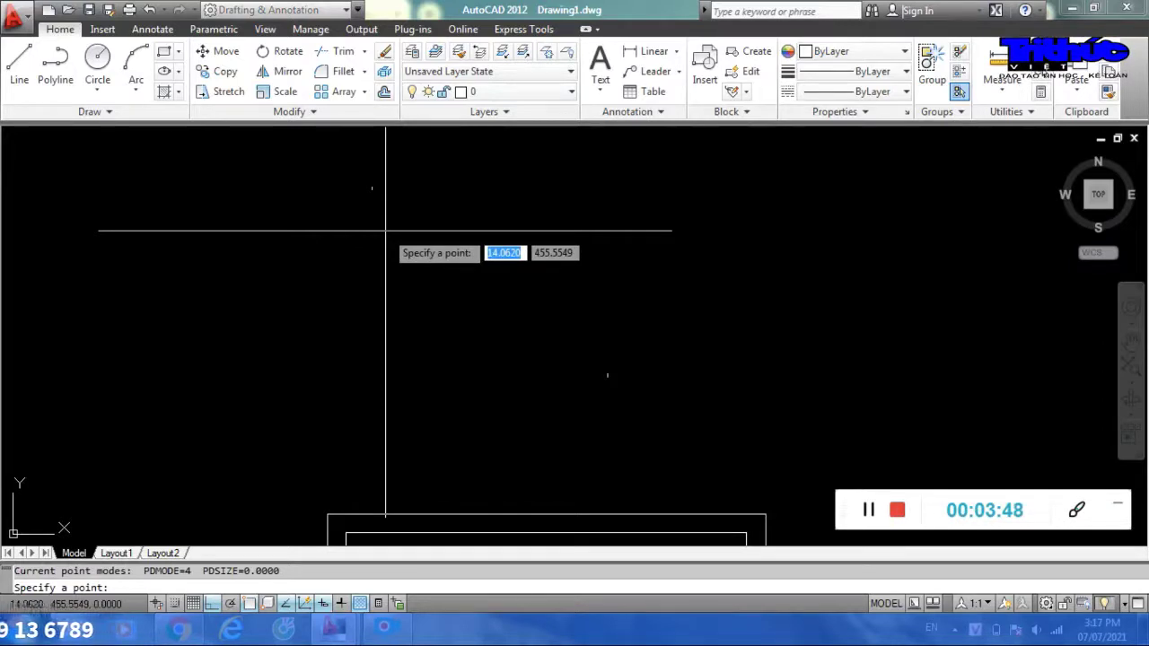
pyautogui.press('Tab')
pyautogui.write('300')
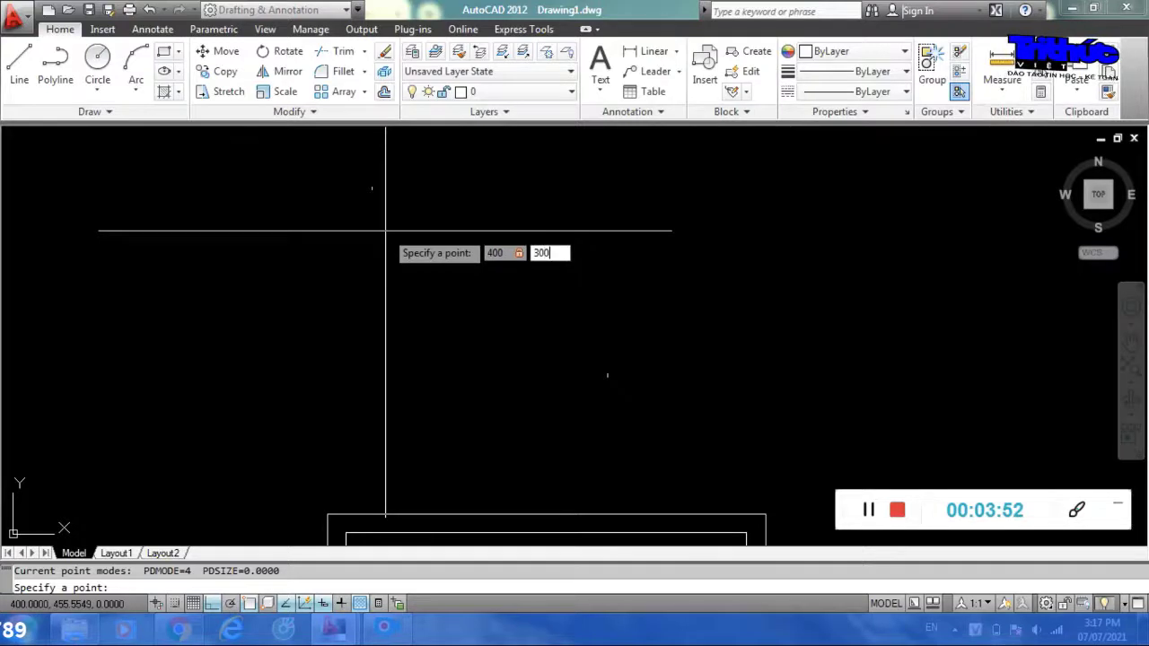
pyautogui.press('Return')
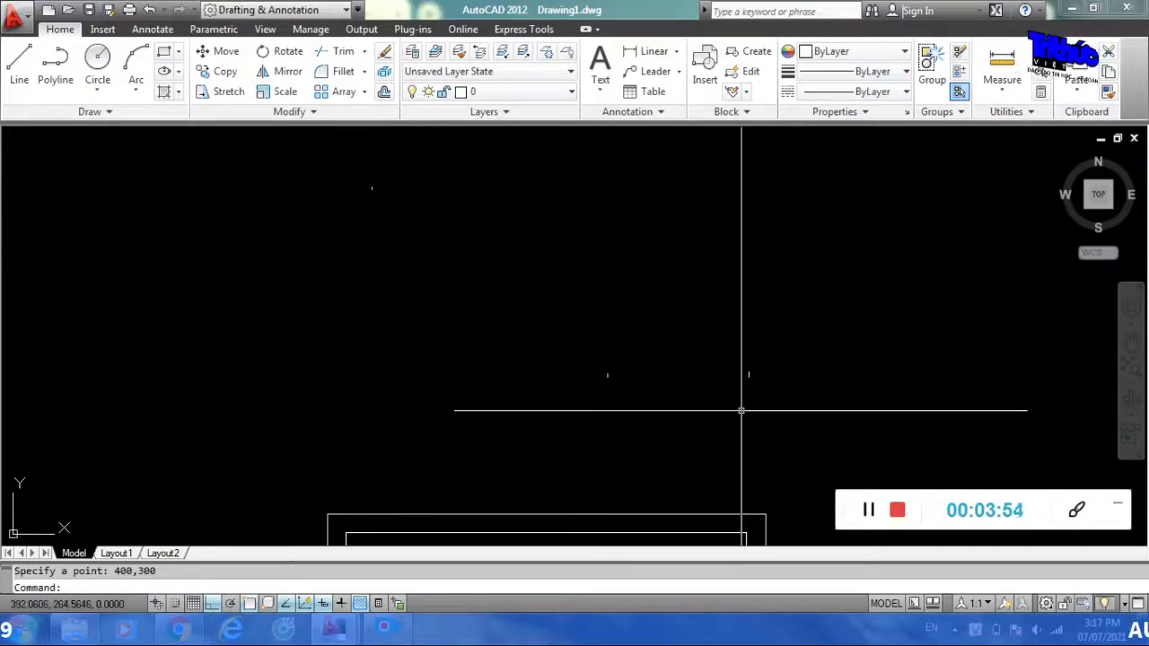
pyautogui.moveTo(741, 410); pyautogui.dragTo(590, 391, button='middle')
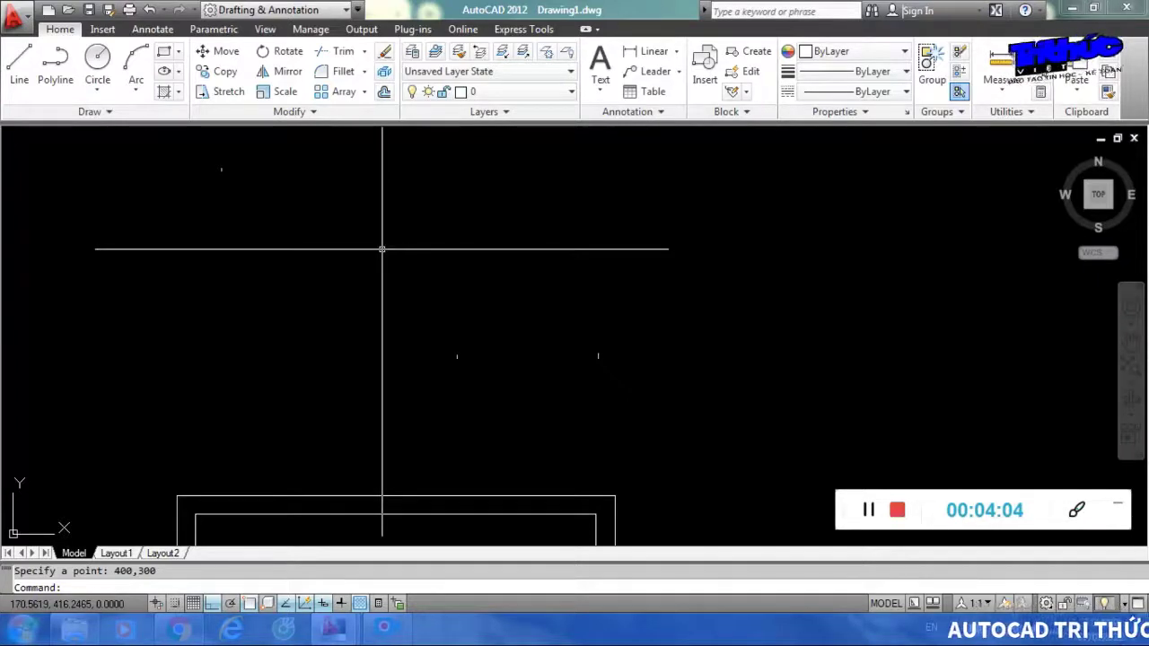
# Step: Open the SPELL check dialog and close it again
pyautogui.write('SPp')
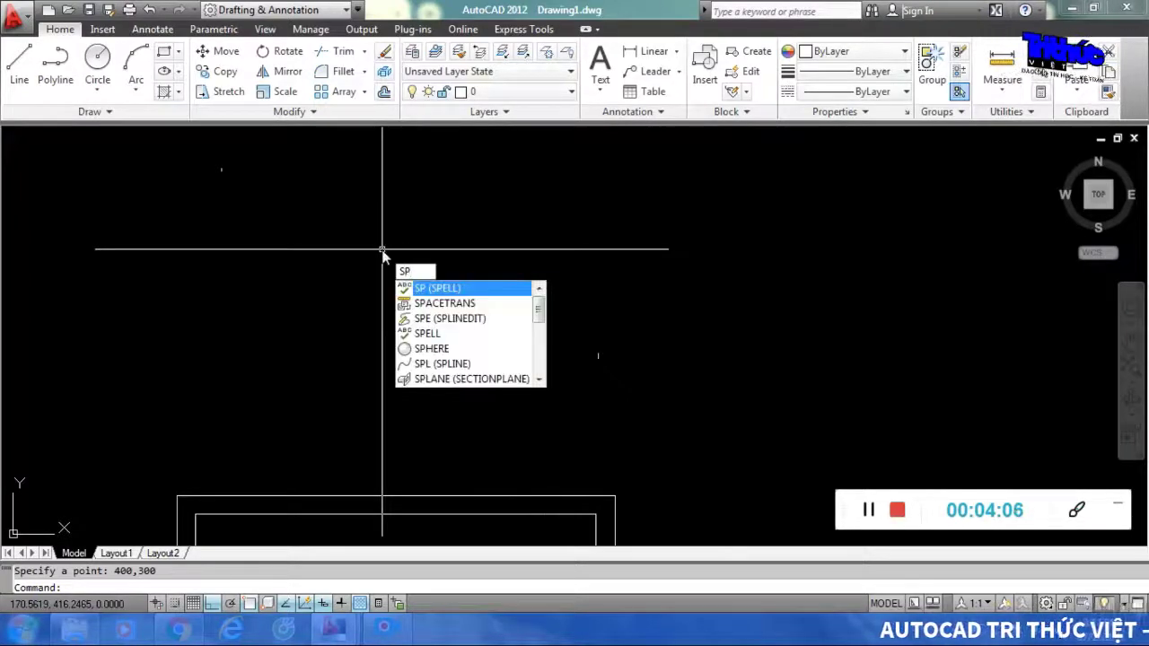
pyautogui.press('Return')
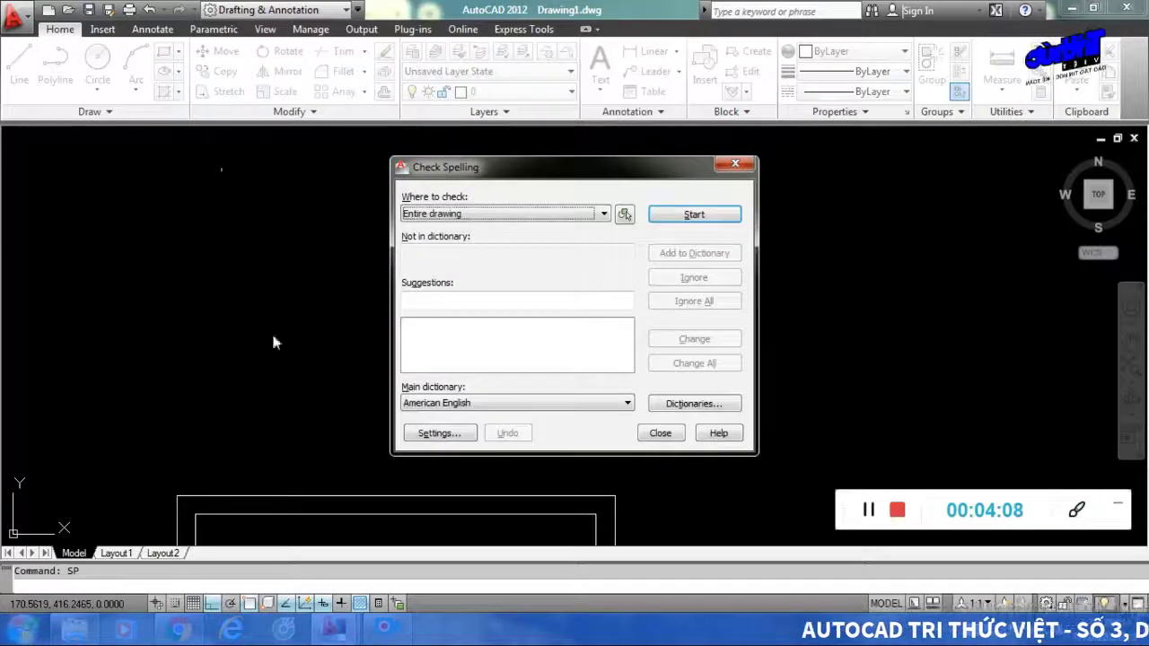
pyautogui.click(747, 167)
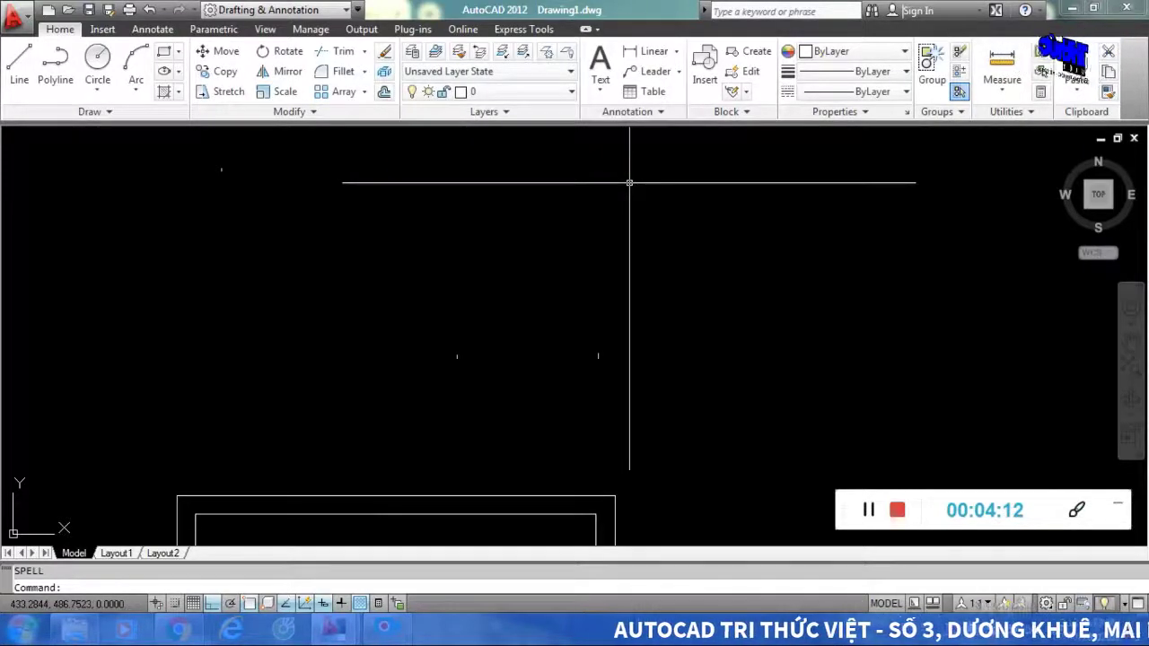
# Step: Draw a wavy spline from the upper-left point through three more fit points, with Ortho off
pyautogui.write('spl')
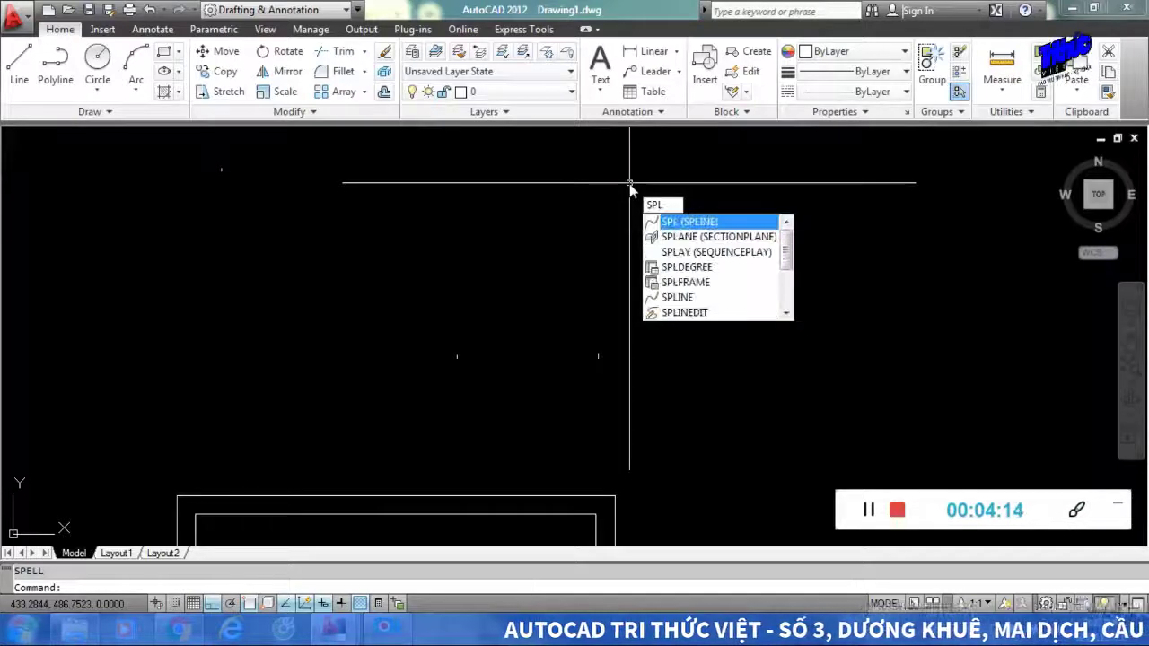
pyautogui.press('Return')
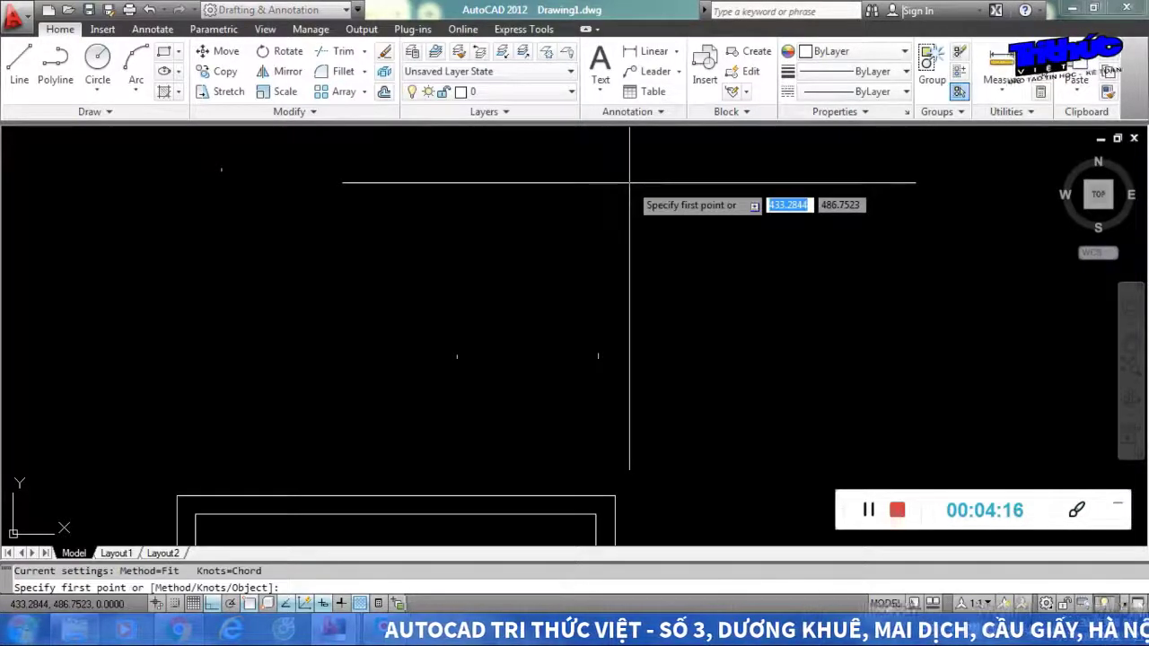
pyautogui.click(222, 170)
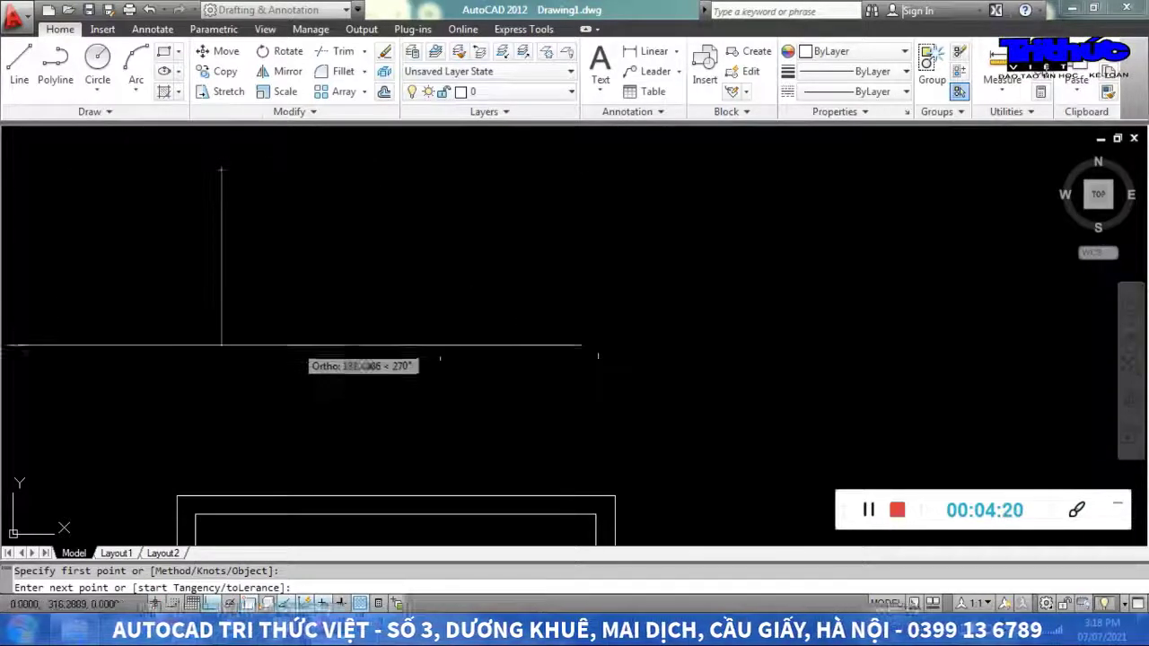
pyautogui.press('F8')
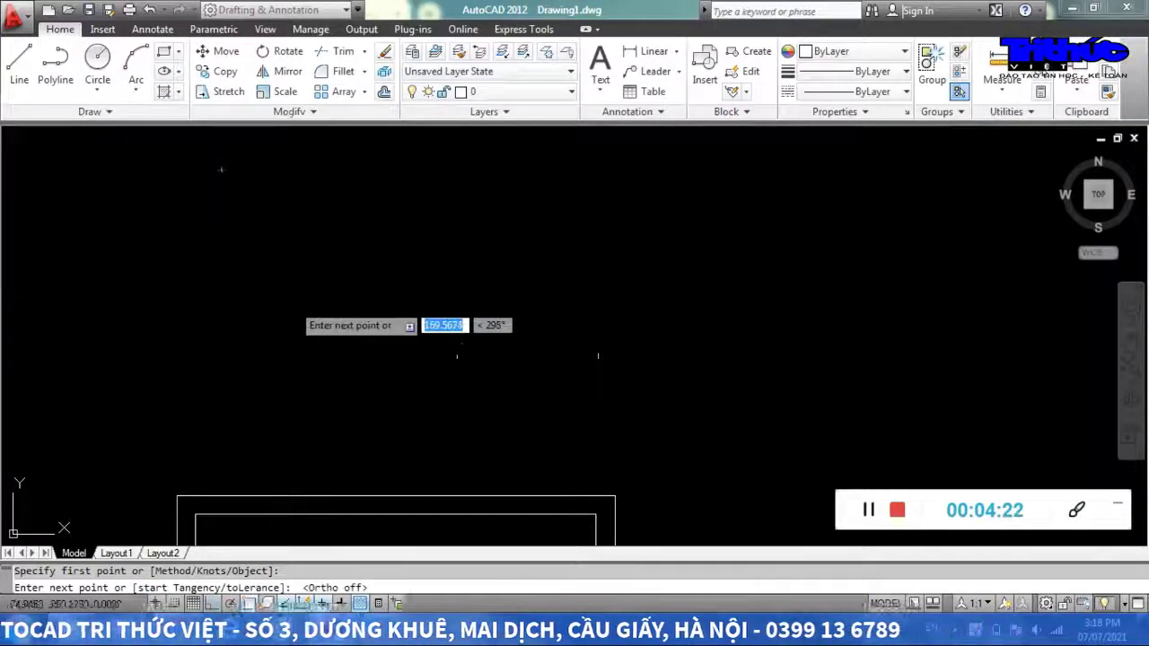
pyautogui.click(288, 310)
pyautogui.click(409, 220)
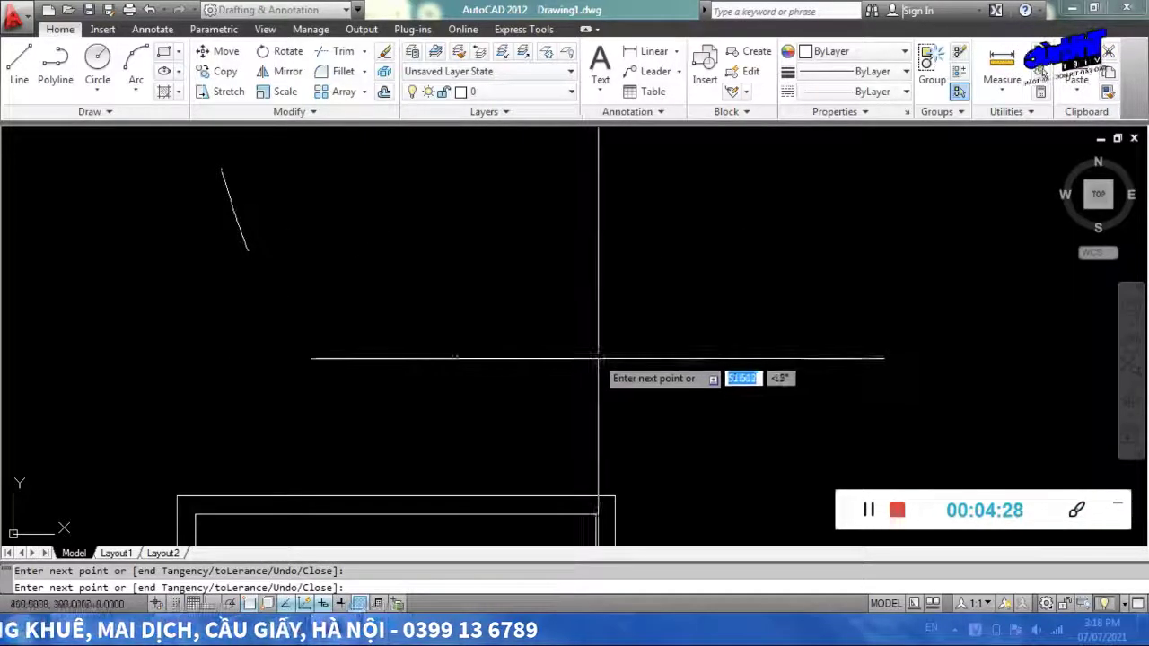
pyautogui.click(809, 265)
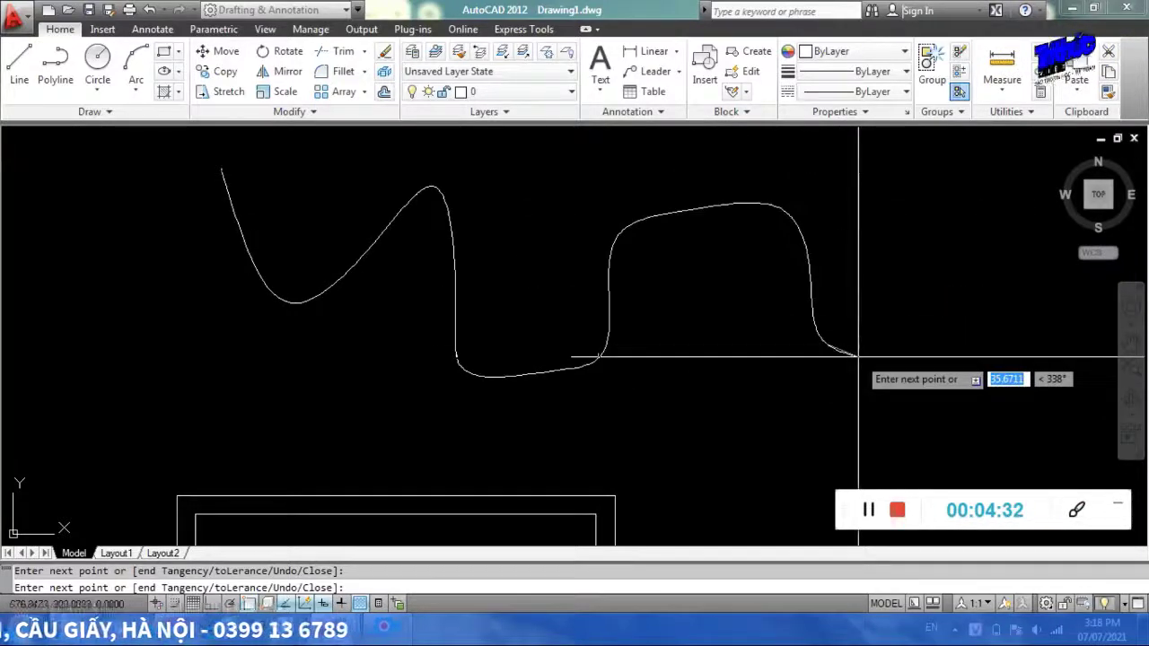
pyautogui.press('Return')
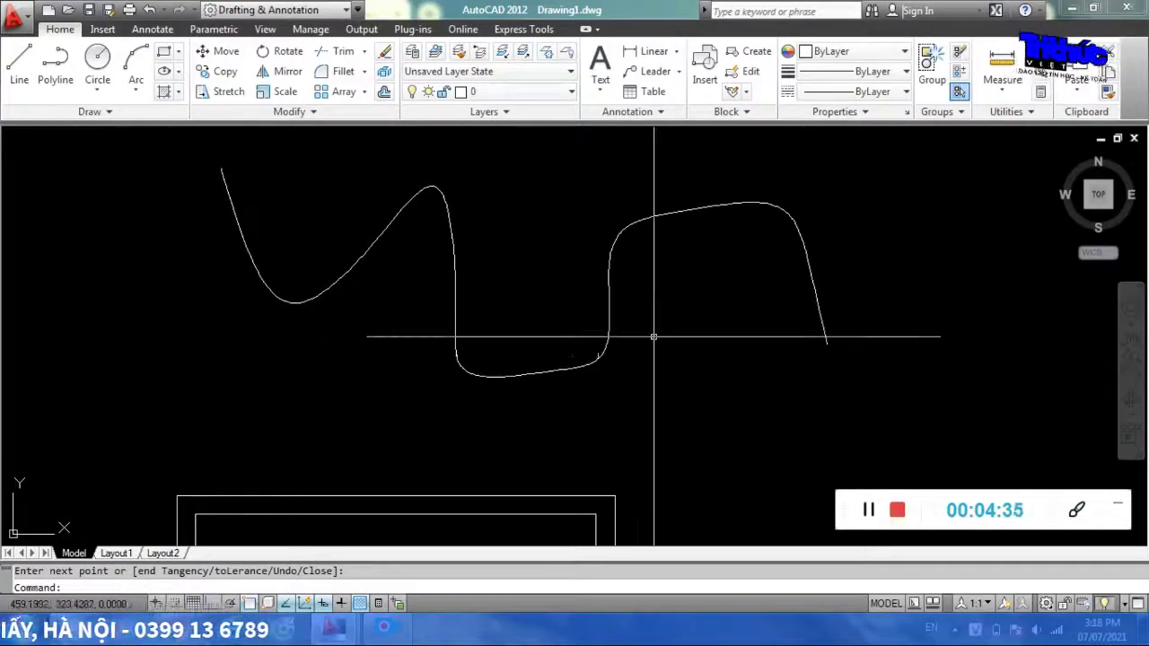
pyautogui.scroll(-3, 628, 330)
pyautogui.scroll(2, 641, 341)
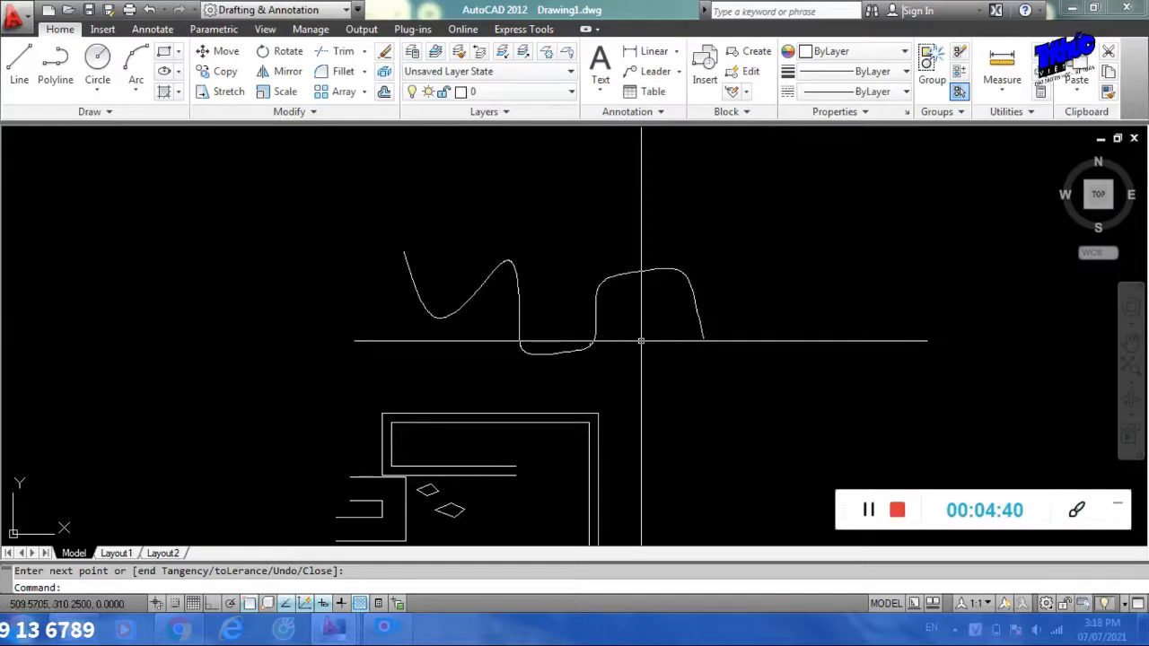
pyautogui.scroll(1, 641, 341)
pyautogui.scroll(1, 644, 359)
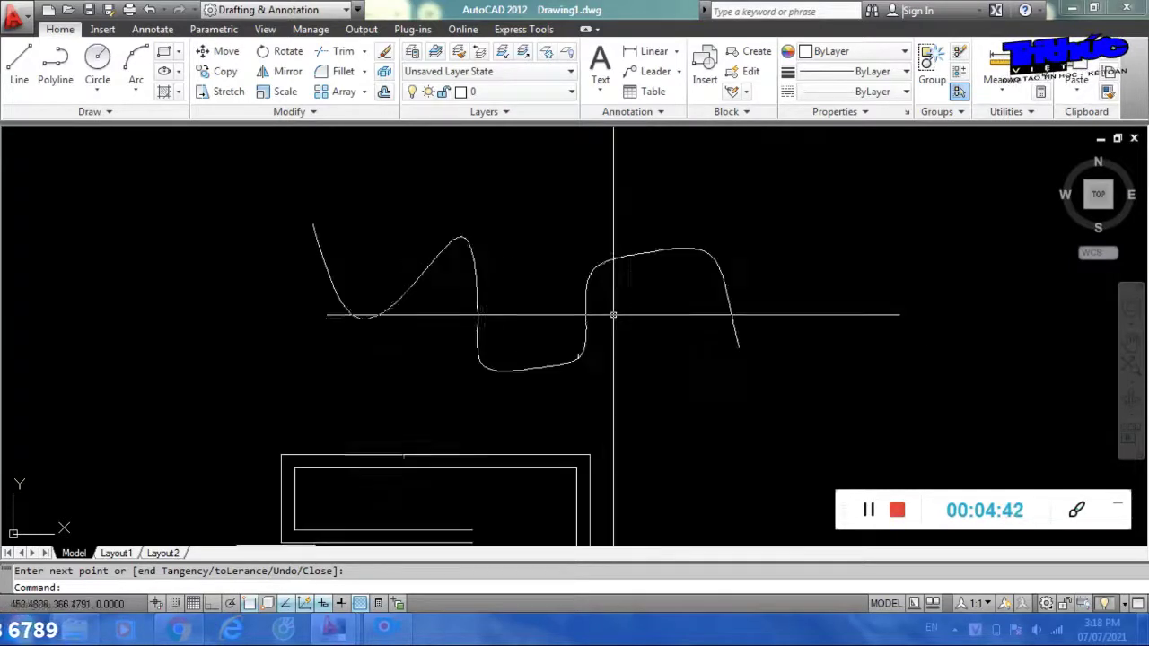